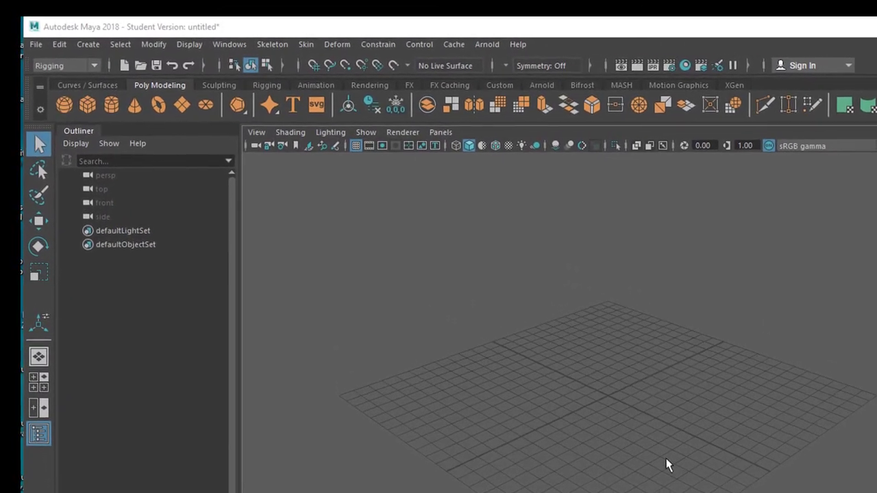
Open the Content Browser to the Examples > Modeling > Sculpting Base Meshes > Bipeds folder
click(233, 45)
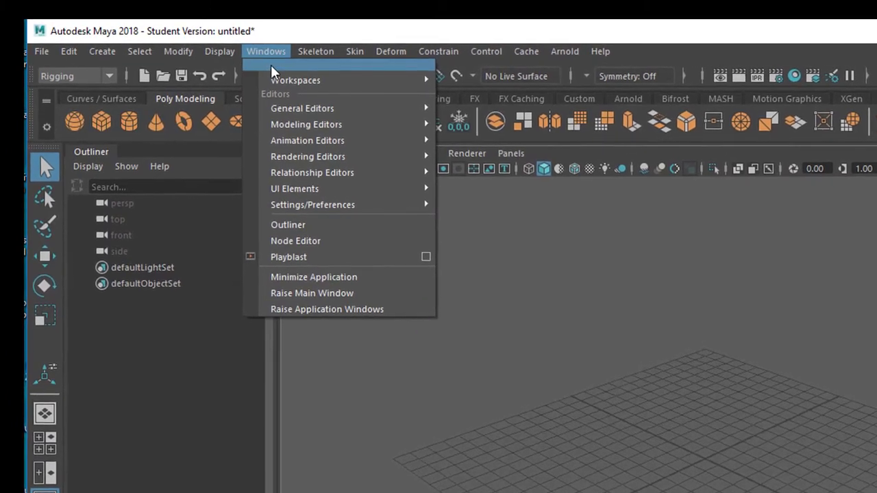
mouse_move(308, 116)
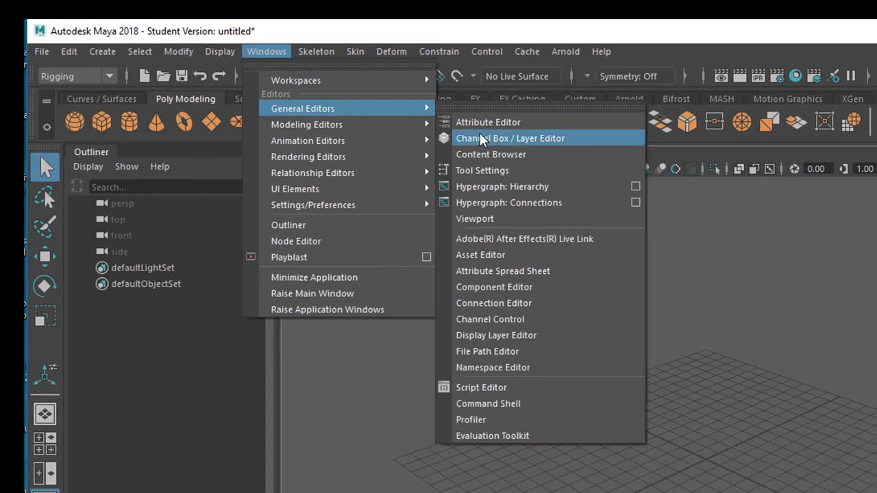
click(494, 154)
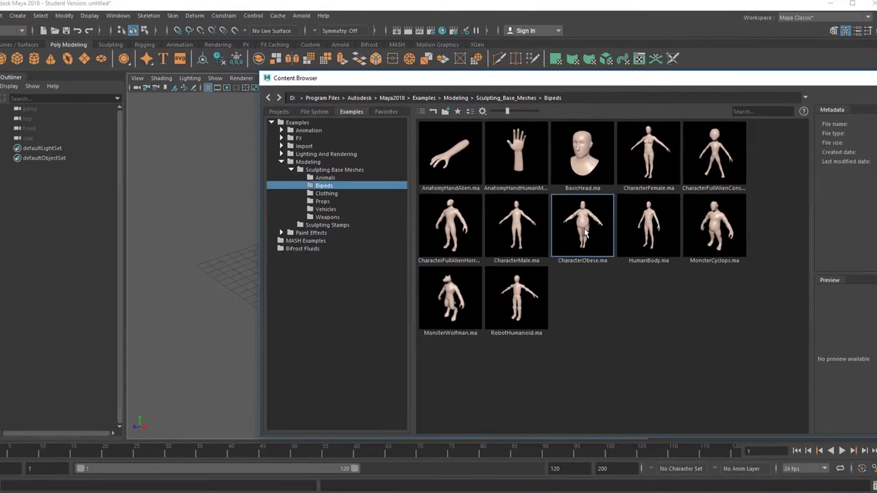
Import CharacterObese.ma into the scene and scale the character down uniformly on the grid
drag(574, 240, 272, 206)
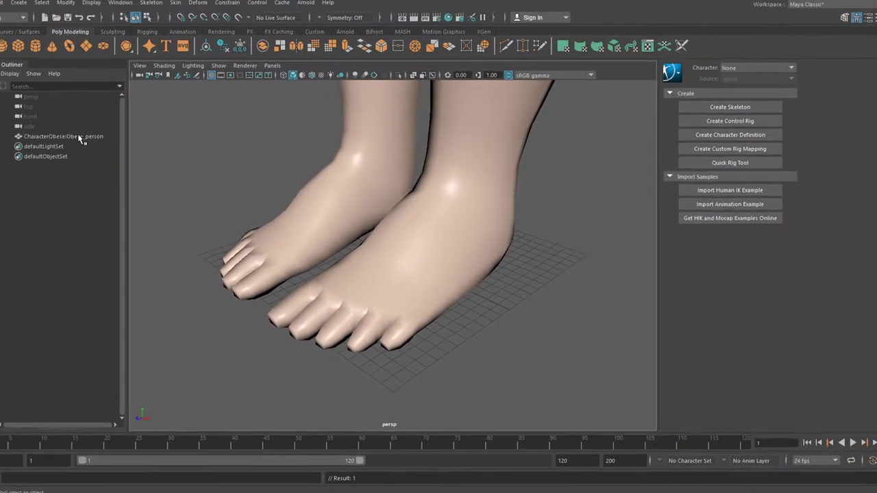
click(79, 137)
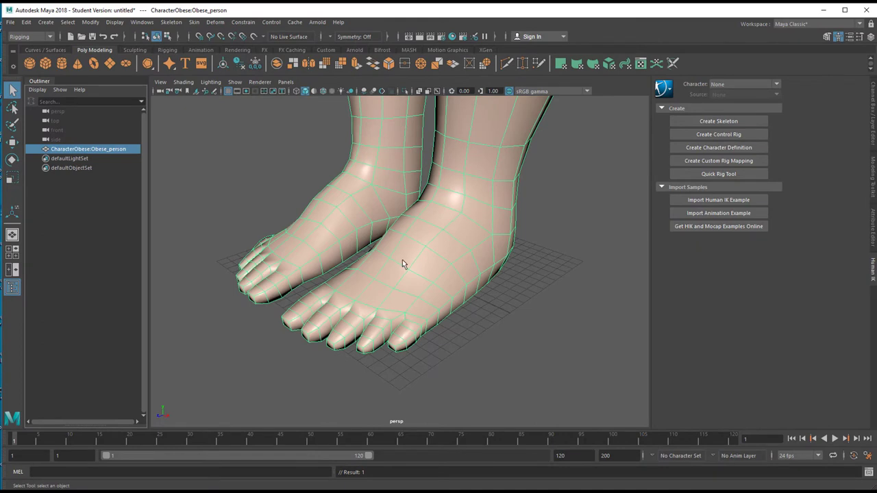
scroll(524, 276, down, 5)
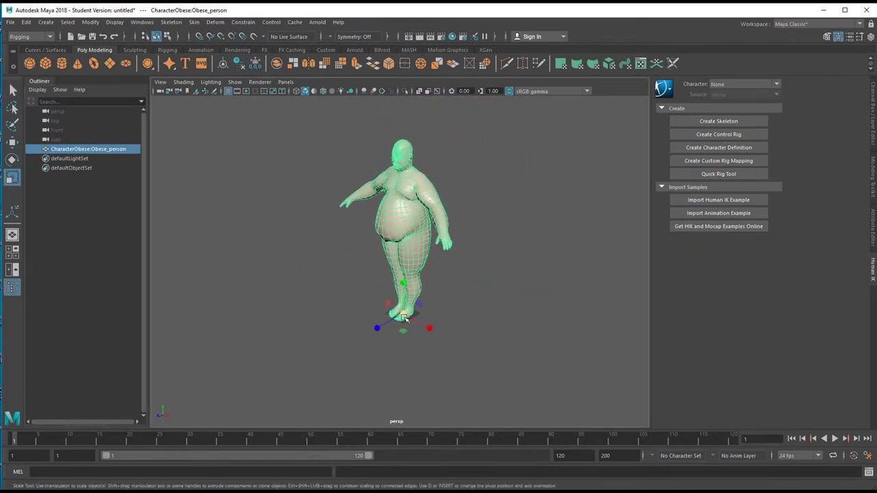
middle_drag(318, 342, 256, 351)
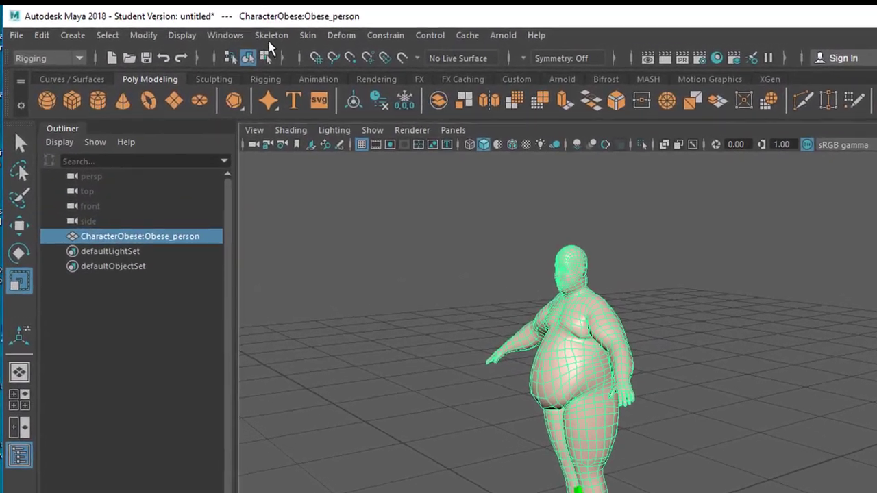
Open the Skeleton menu's Quick Rig tool in One-Click mode
click(257, 32)
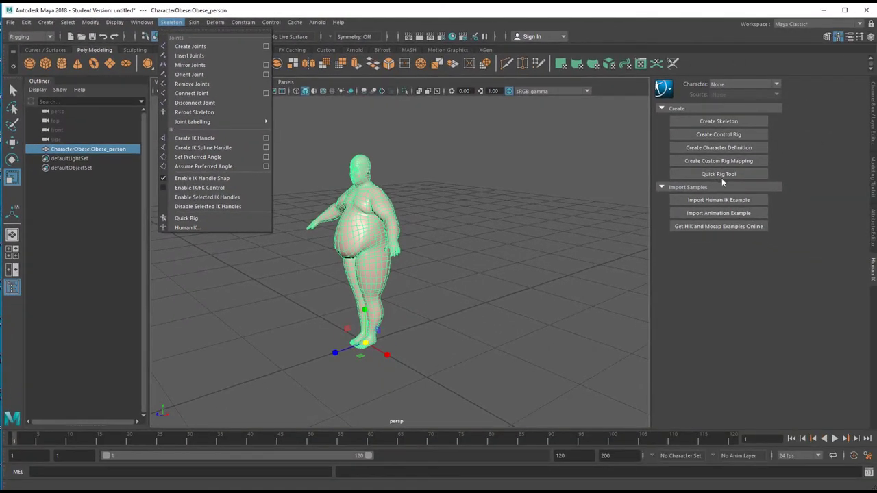
click(194, 221)
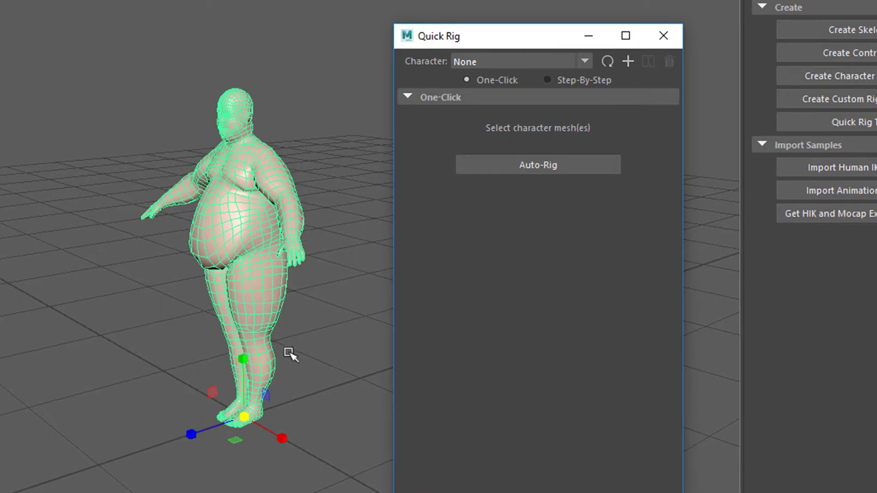
Auto-rig the character with Quick Rig and select its hips effector
click(592, 165)
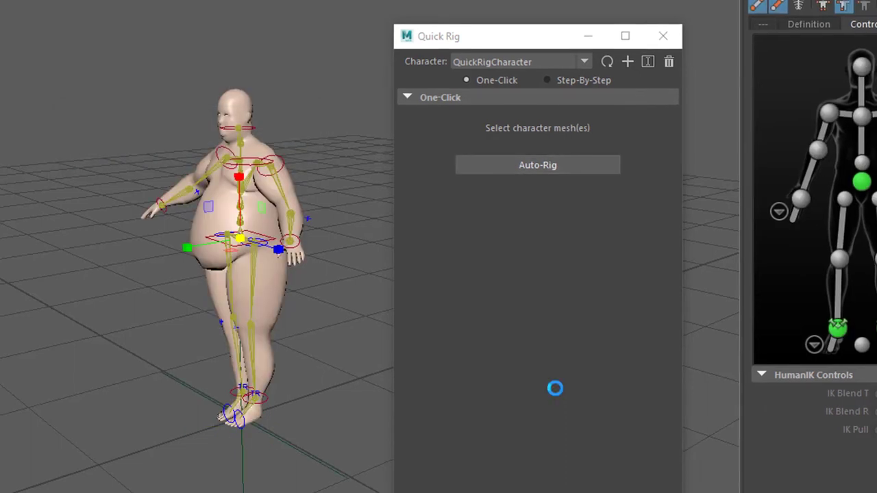
click(664, 36)
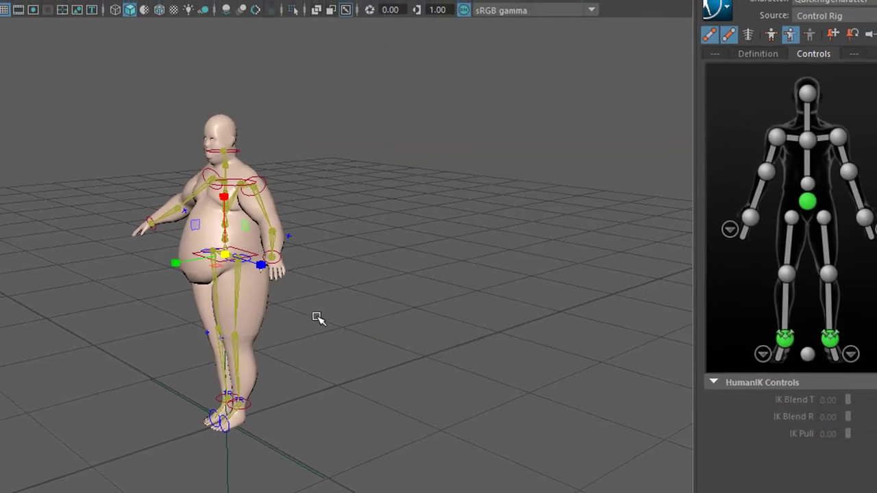
click(827, 196)
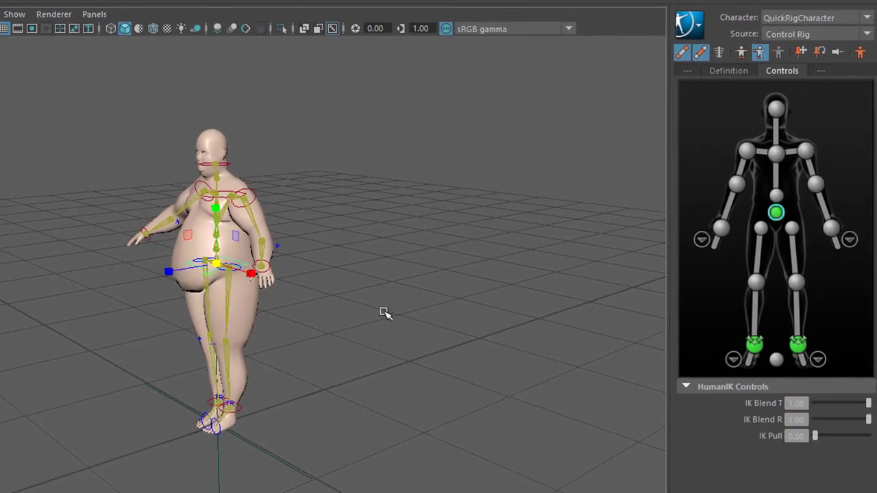
Test a crouch pose on the chest effector, then undo it back to upright
scroll(361, 409, up, 2)
scroll(361, 409, up, 2)
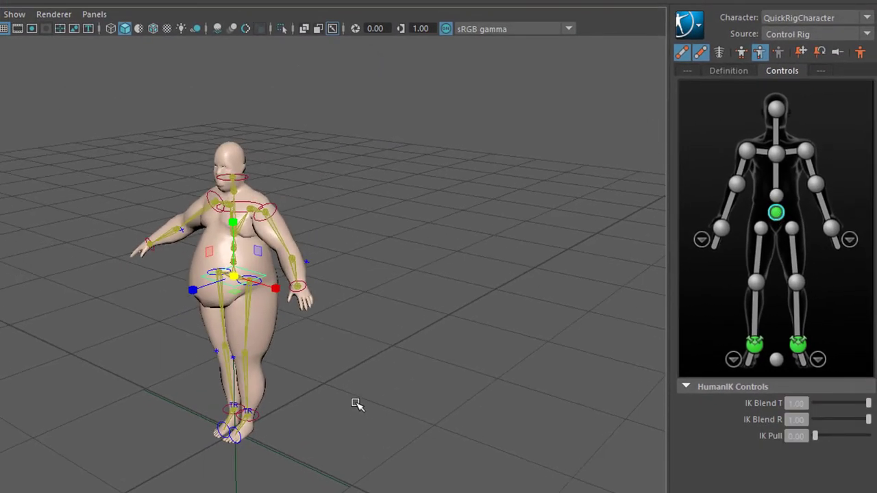
drag(233, 221, 223, 234)
key(ctrl+z)
key(ctrl+z)
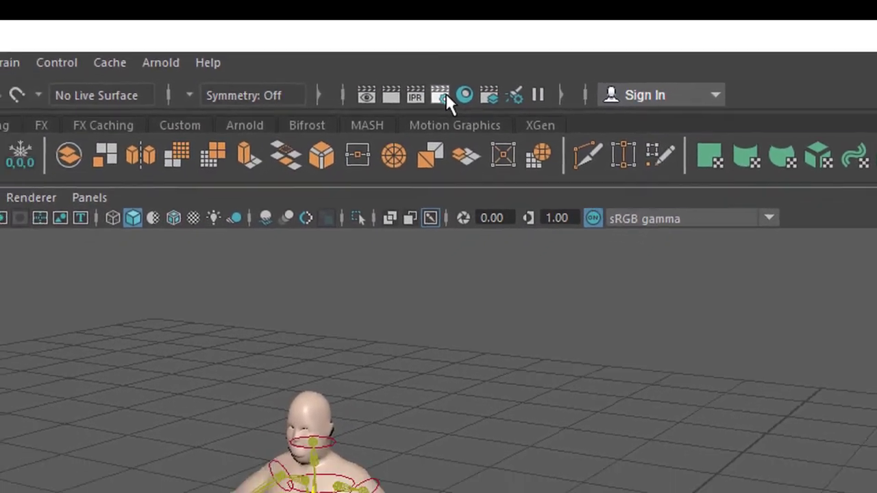
Set Render Using to Maya Vector in Render Settings
click(442, 95)
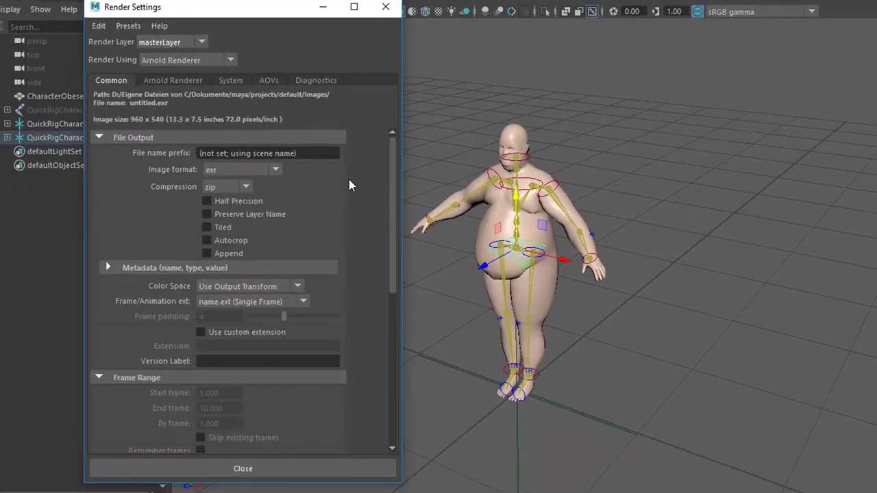
click(230, 62)
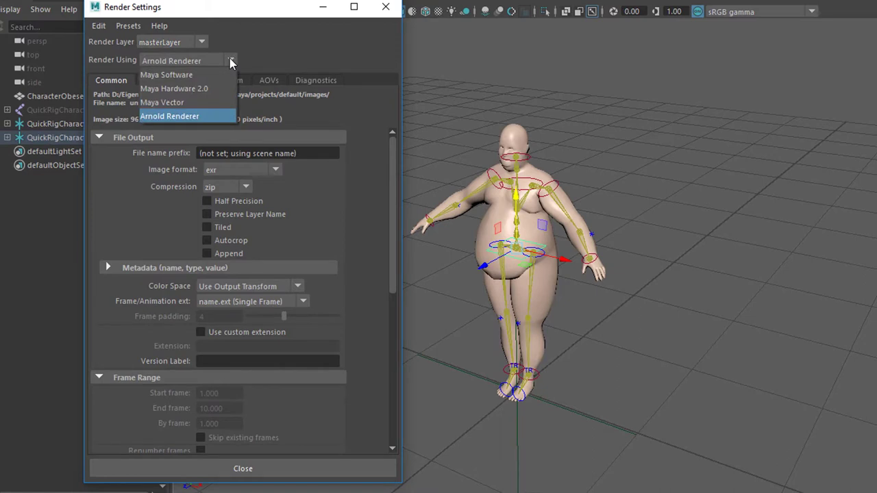
click(192, 104)
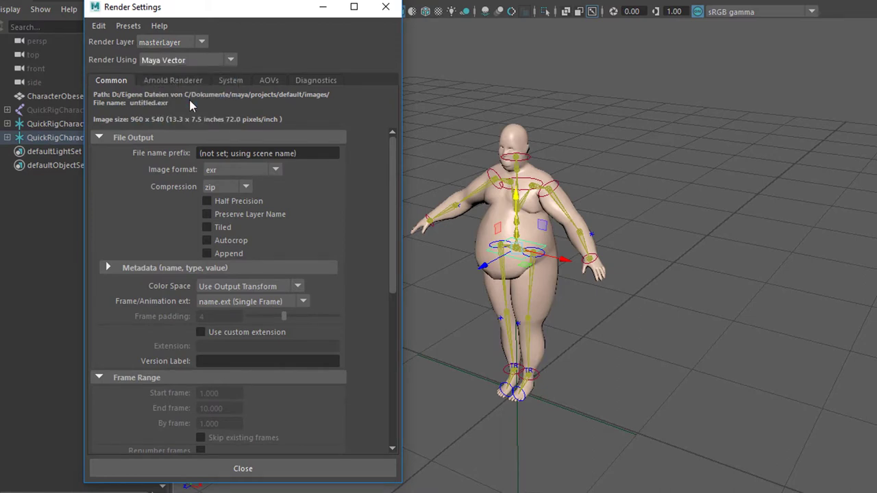
click(387, 7)
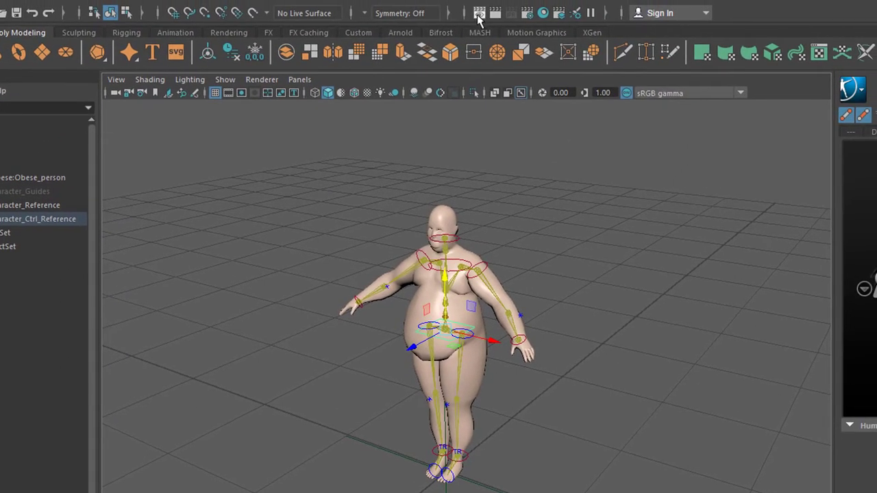
click(478, 14)
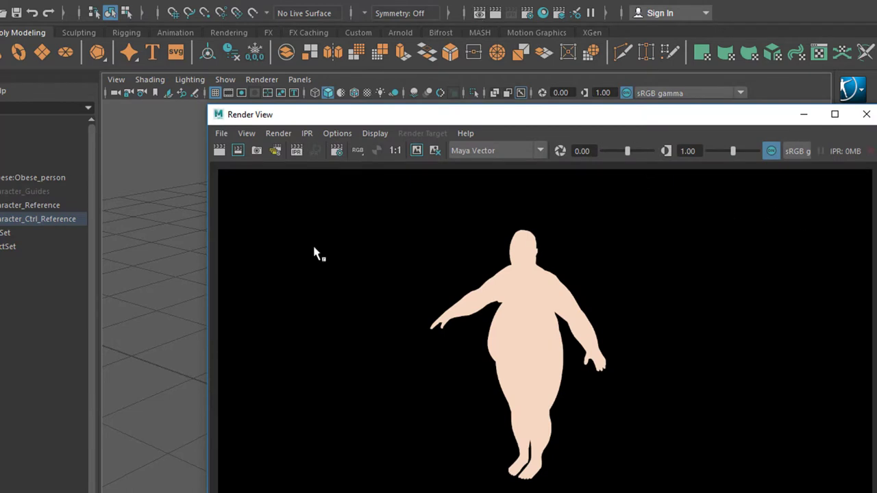
click(219, 151)
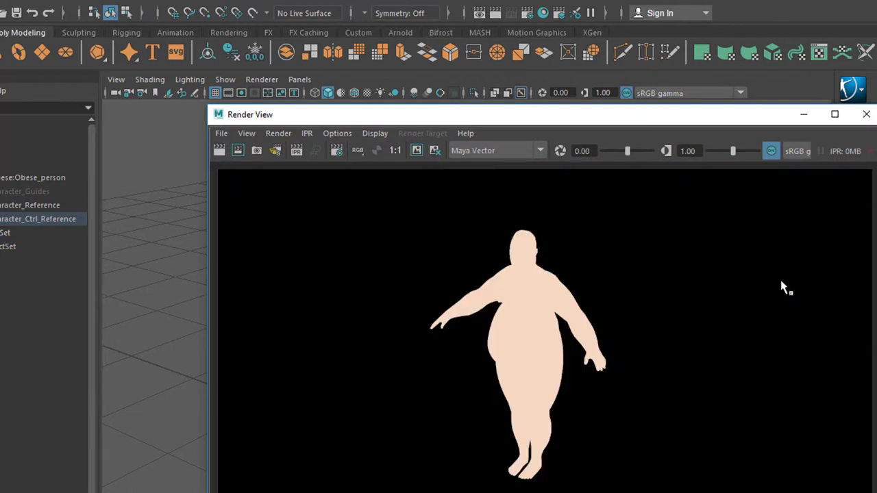
click(866, 116)
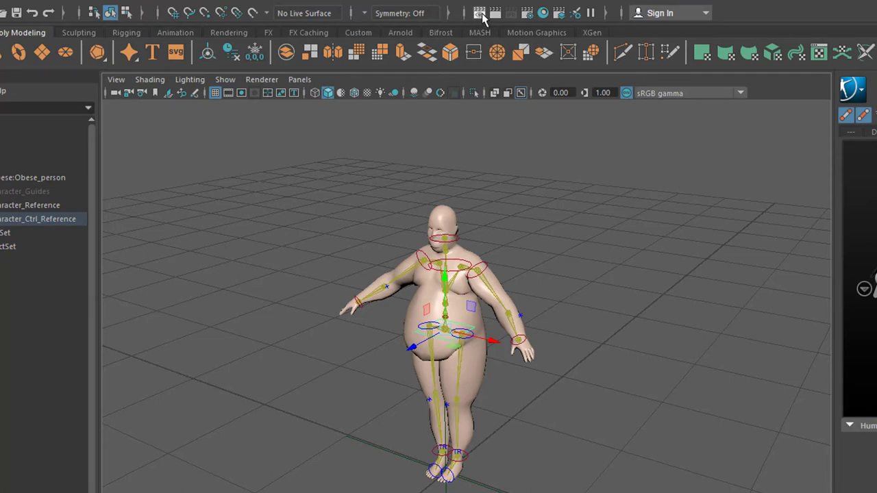
Set the Maya Vector fill style to Two color in Render Settings
click(526, 13)
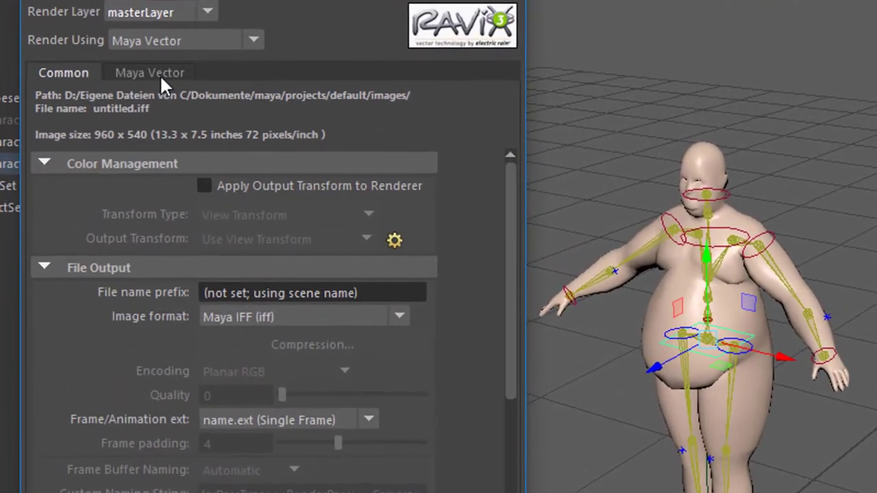
click(140, 101)
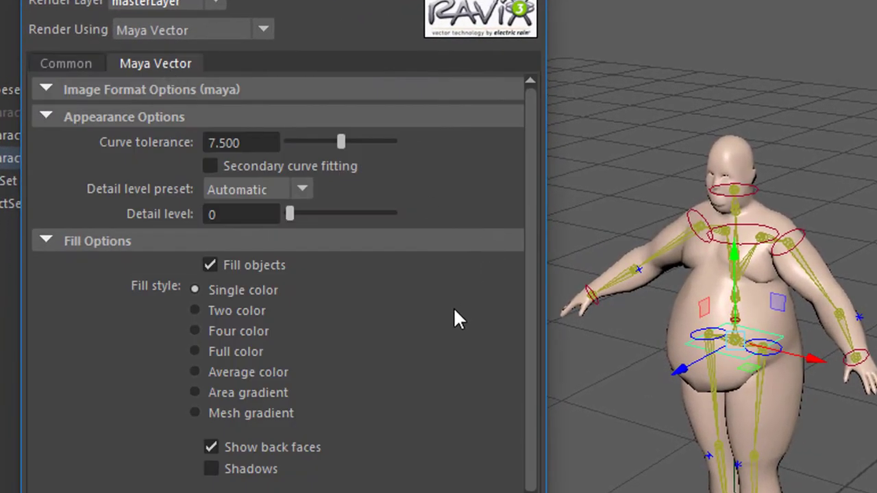
click(194, 311)
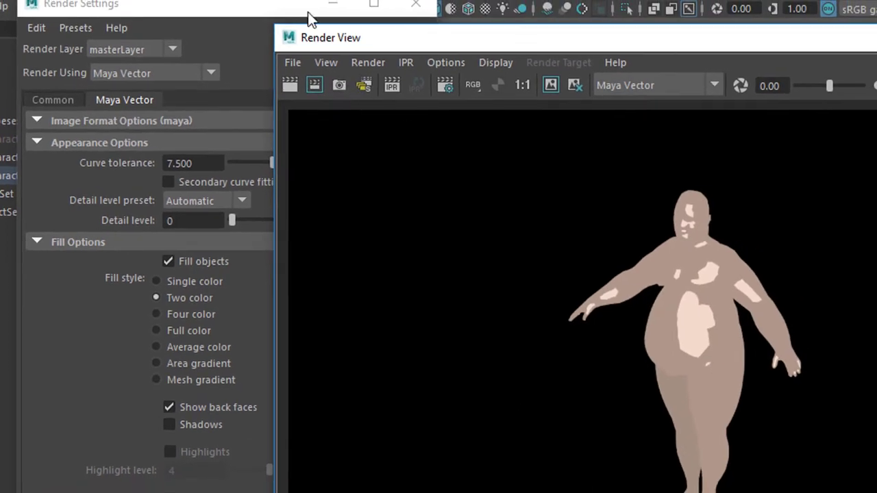
click(416, 5)
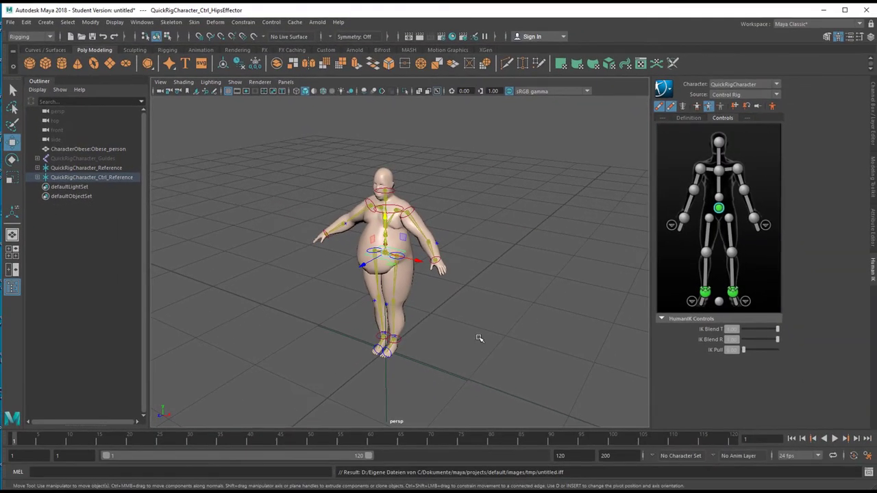
Slide pCube1 toward the lower left and scale it down uniformly
mouse_move(479, 338)
alt+mouse_down()
mouse_move(464, 338)
mouse_move(480, 332)
alt+mouse_up()
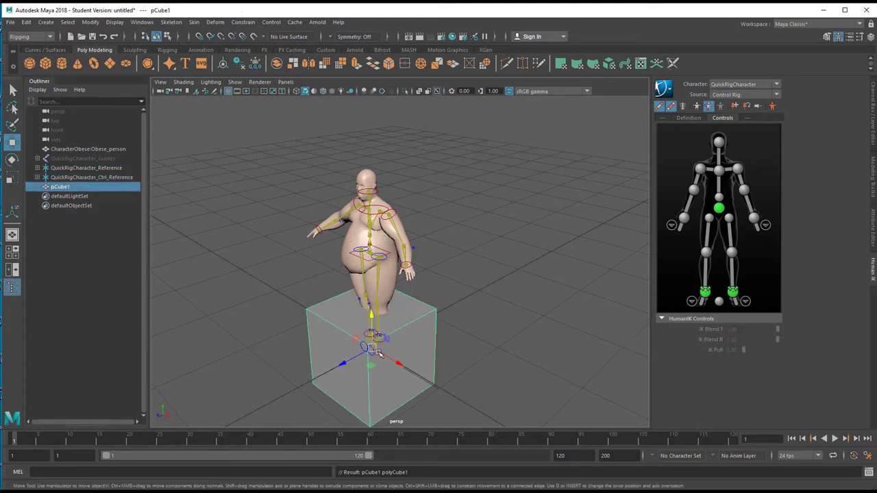
drag(343, 364, 251, 391)
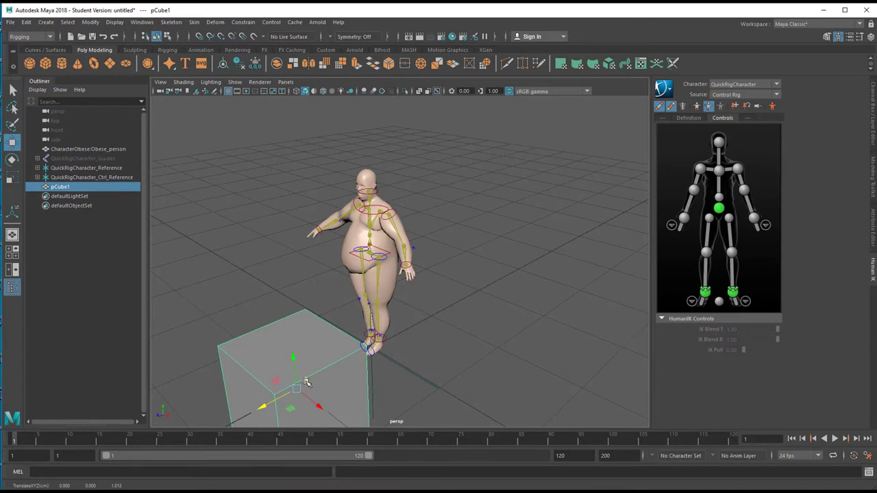
key(r)
drag(296, 389, 258, 403)
Raise pCube1 and position it right beside the character's feet
alt+drag(446, 398, 435, 370)
key(w)
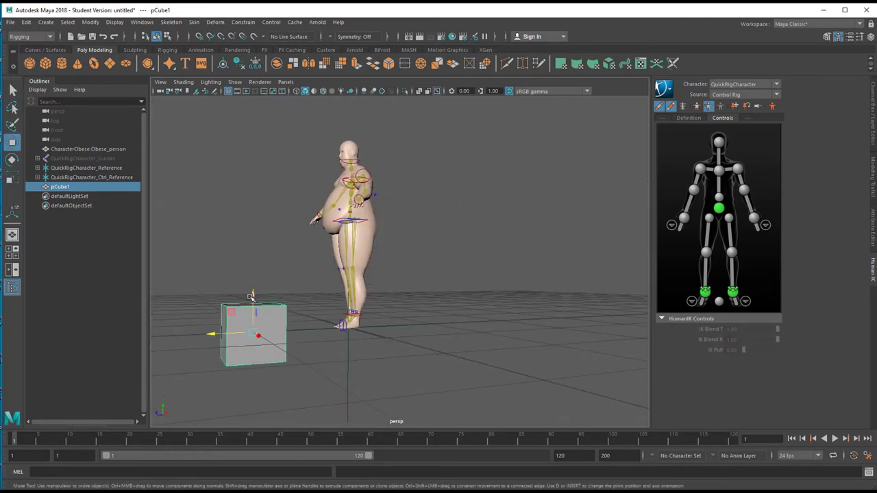
drag(253, 299, 254, 269)
drag(214, 308, 240, 308)
mouse_move(329, 335)
alt+mouse_down()
mouse_move(342, 360)
mouse_move(336, 323)
alt+mouse_up()
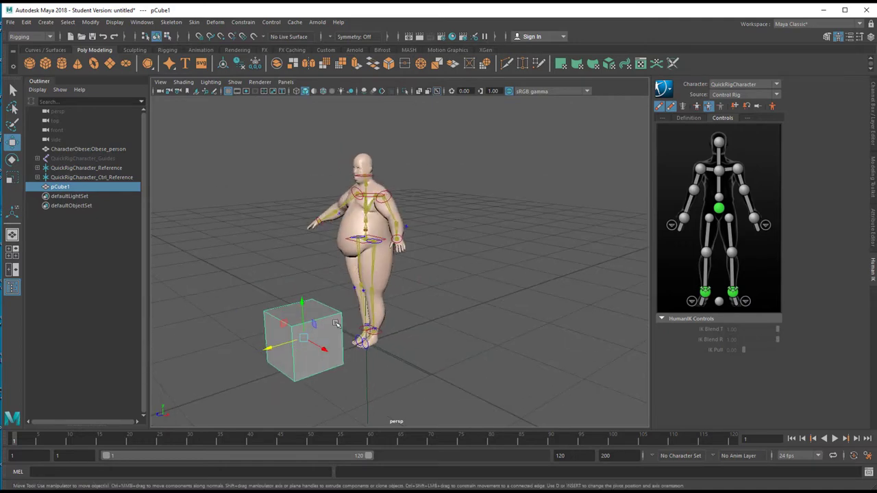
right_drag(335, 229, 343, 472)
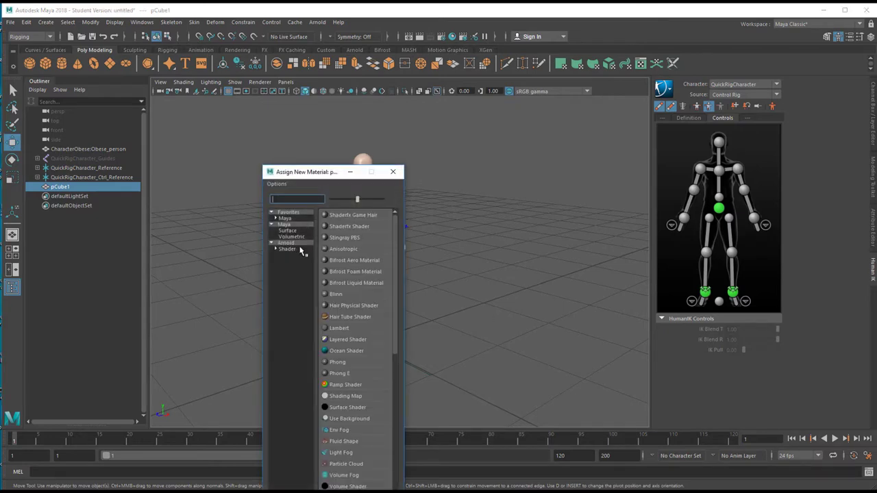
Assign the cube a new Lambert material, lambert2, and set its colour to red
click(340, 328)
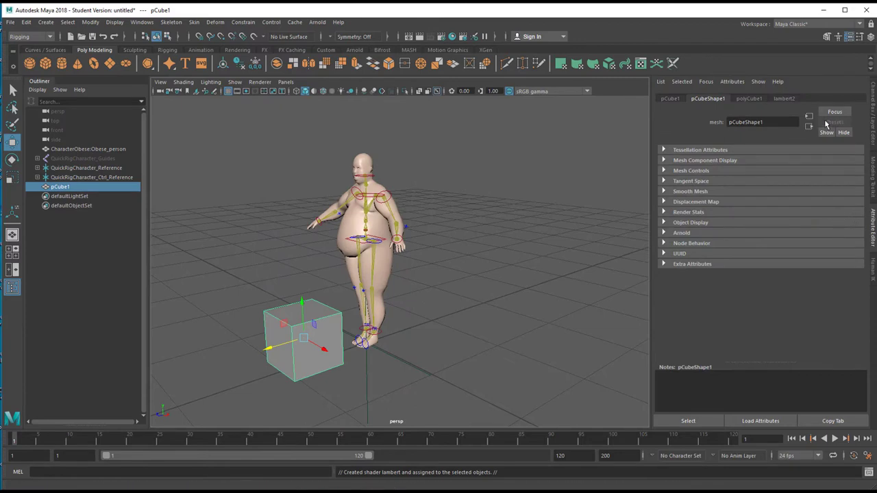
click(785, 98)
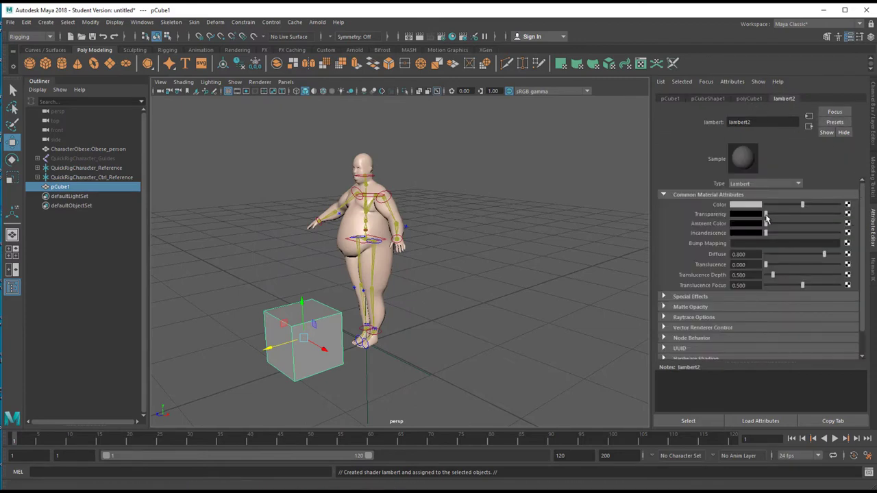
click(747, 204)
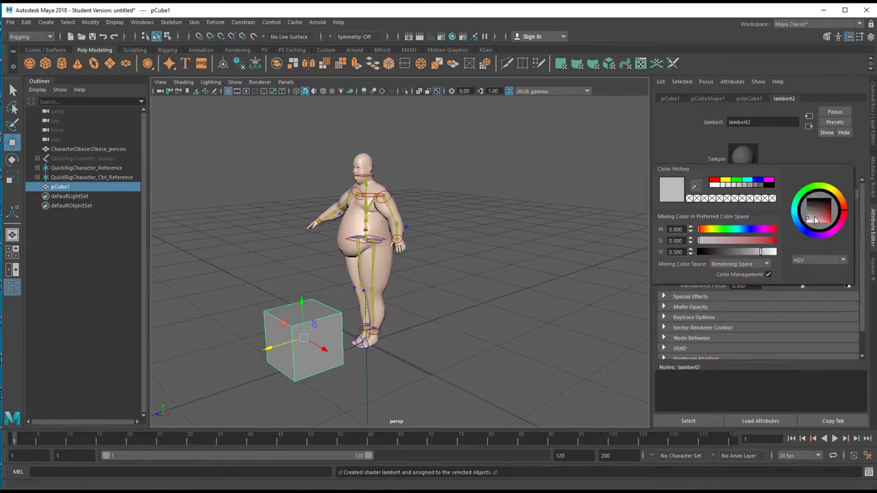
click(828, 220)
click(533, 256)
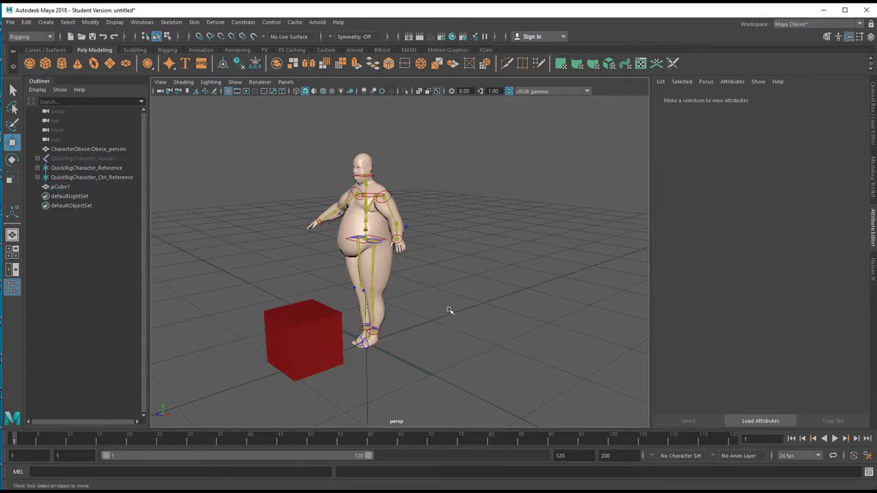
mouse_move(449, 311)
alt+mouse_down()
mouse_move(531, 308)
mouse_move(470, 349)
mouse_move(474, 340)
mouse_move(517, 342)
mouse_move(415, 338)
mouse_move(466, 319)
mouse_move(470, 334)
mouse_move(443, 319)
alt+mouse_up()
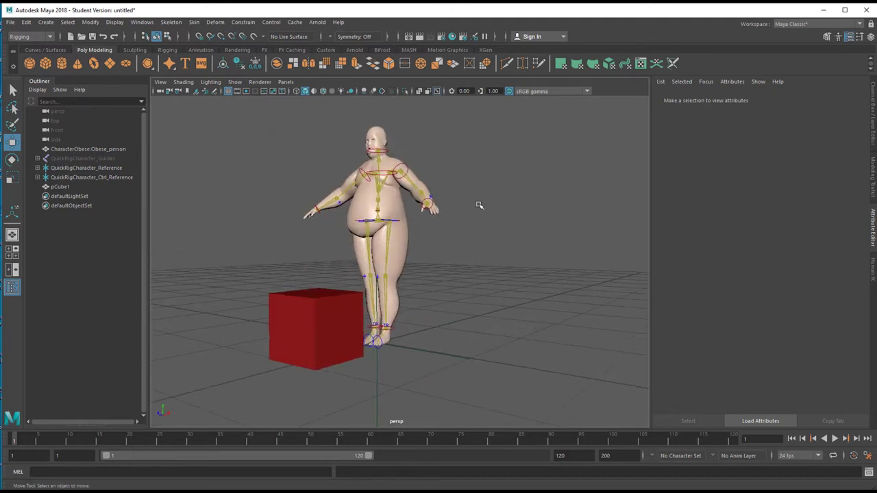
Render a preview frame from the current camera, then close Render View
click(409, 36)
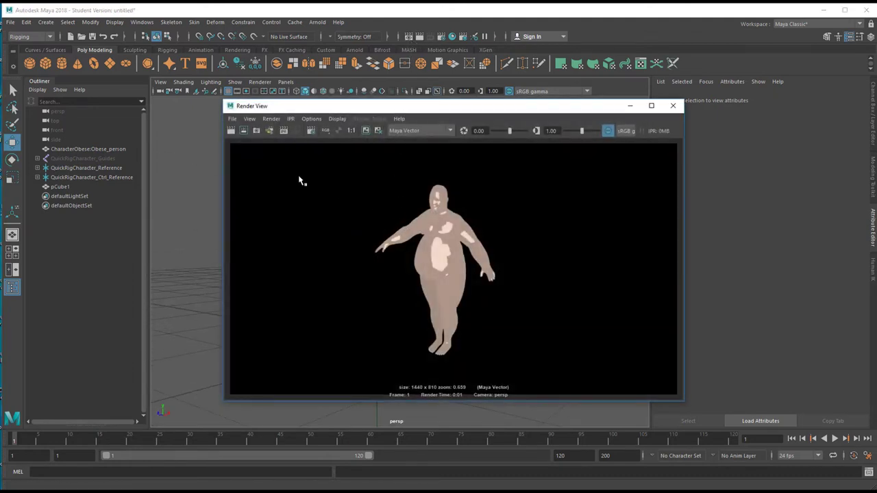
click(231, 131)
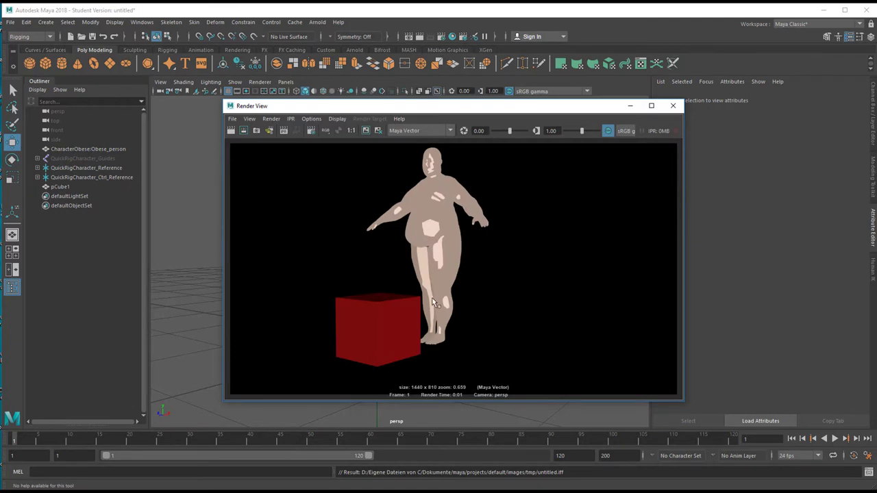
click(674, 105)
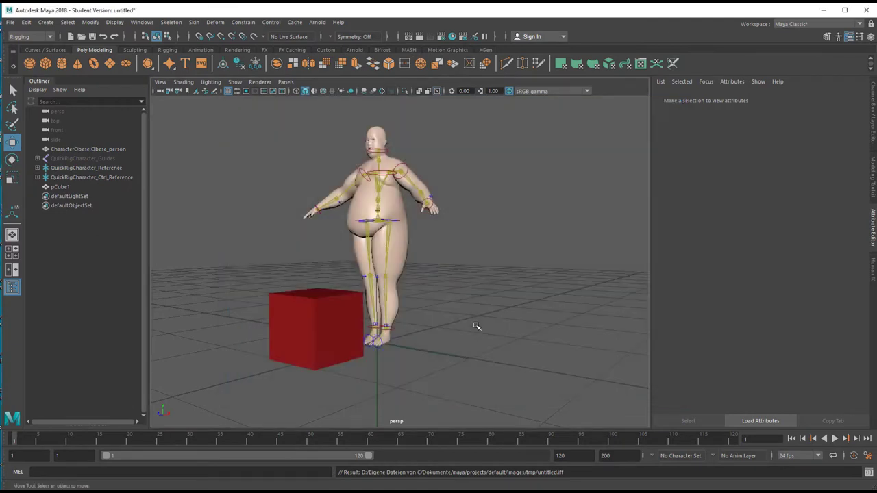
mouse_move(452, 367)
alt+mouse_down()
mouse_move(445, 346)
mouse_move(518, 325)
mouse_move(437, 372)
alt+mouse_up()
Extend the playback range to 200 frames and stop at frame 50
alt+drag(509, 362, 484, 356)
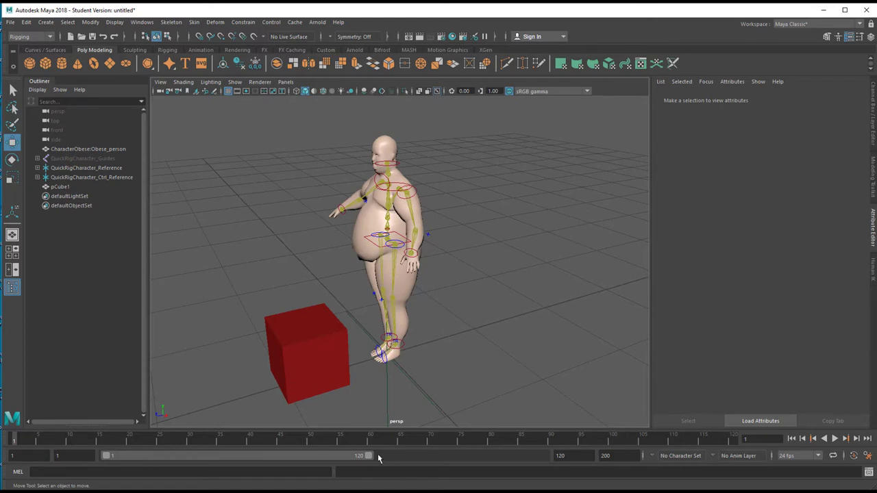
drag(368, 457, 560, 468)
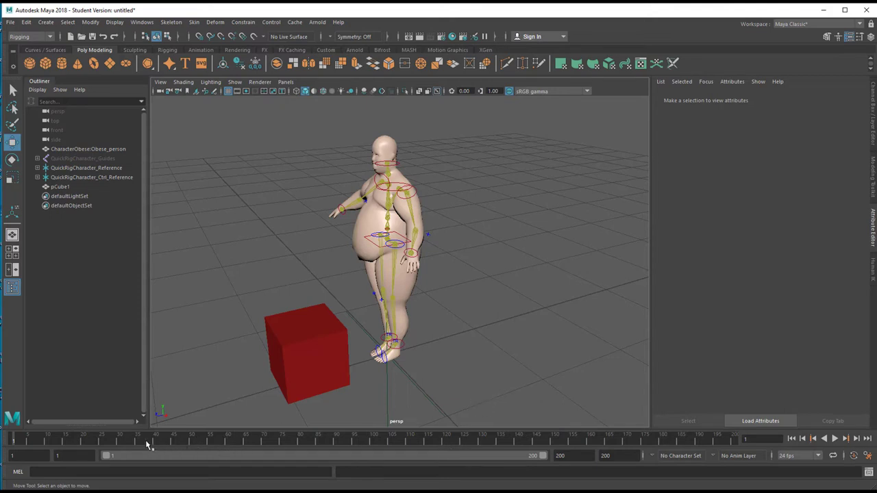
drag(24, 442, 104, 446)
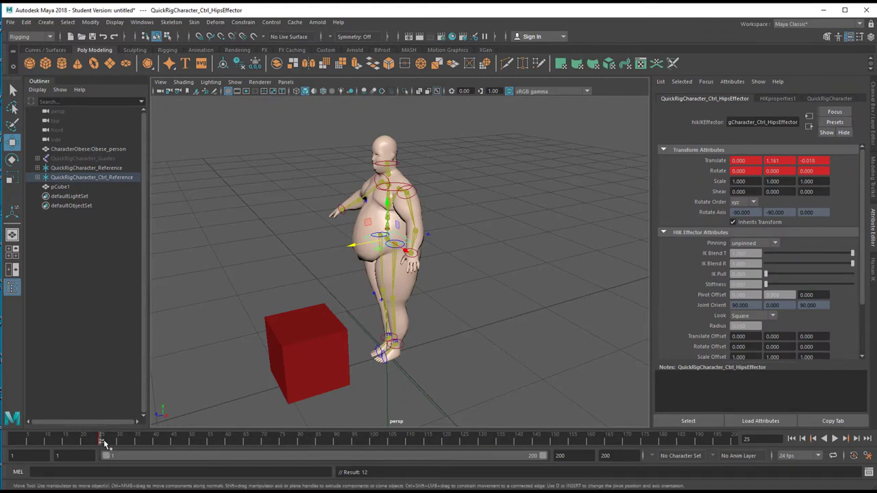
key(alt+v)
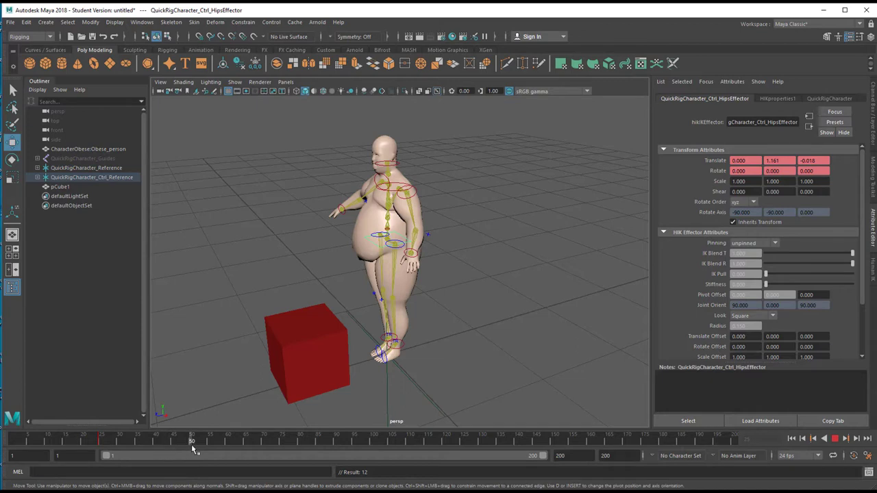
key(alt+v)
Key the hips effector lowered and shifted sideways, then review the motion at frame 31
drag(388, 205, 387, 225)
drag(352, 253, 336, 255)
key(s)
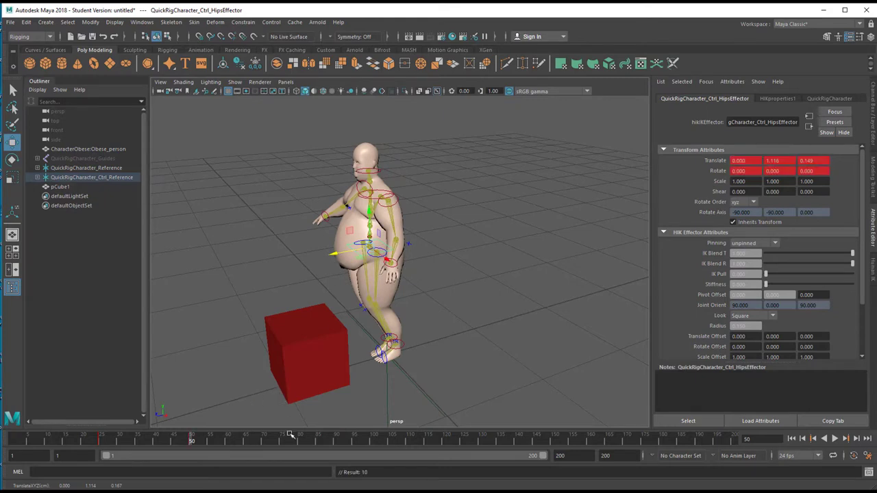
key(alt+v)
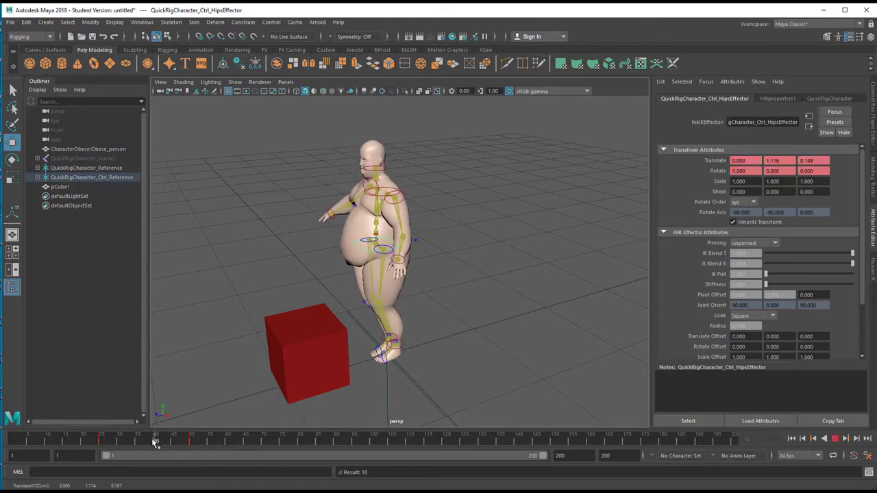
drag(175, 447, 122, 448)
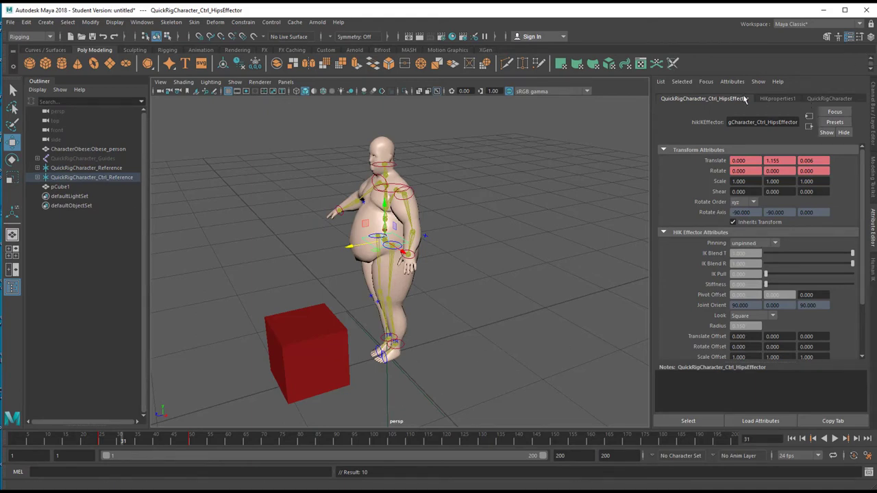
Select the HumanIK right ankle effector and, at frame 47, lift the foot onto the red box top
click(873, 269)
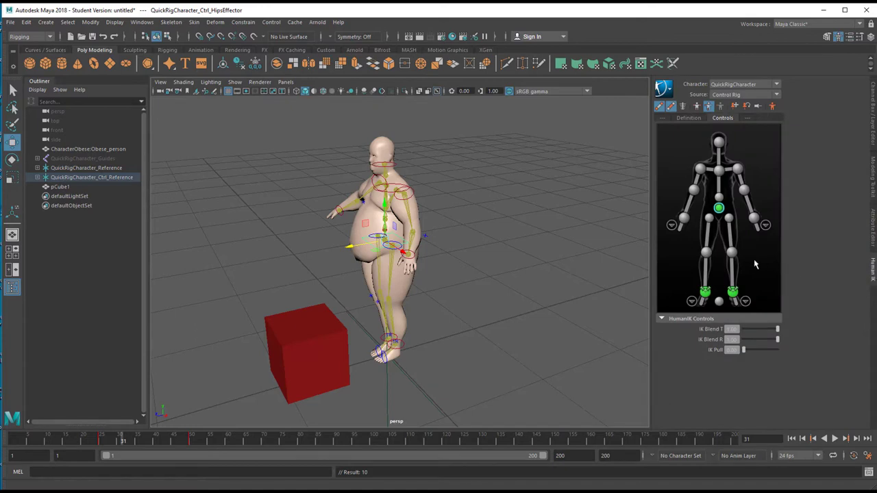
click(705, 294)
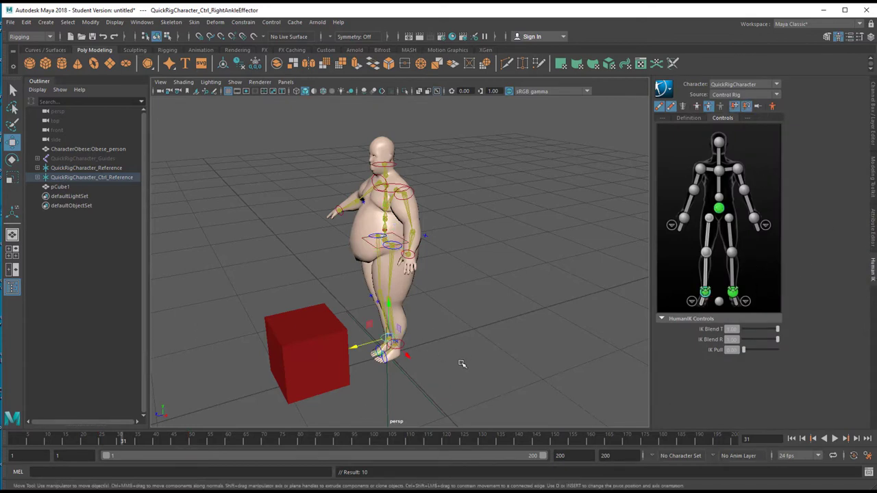
mouse_move(443, 369)
alt+mouse_down()
mouse_move(459, 355)
mouse_move(436, 358)
mouse_move(443, 355)
alt+mouse_up()
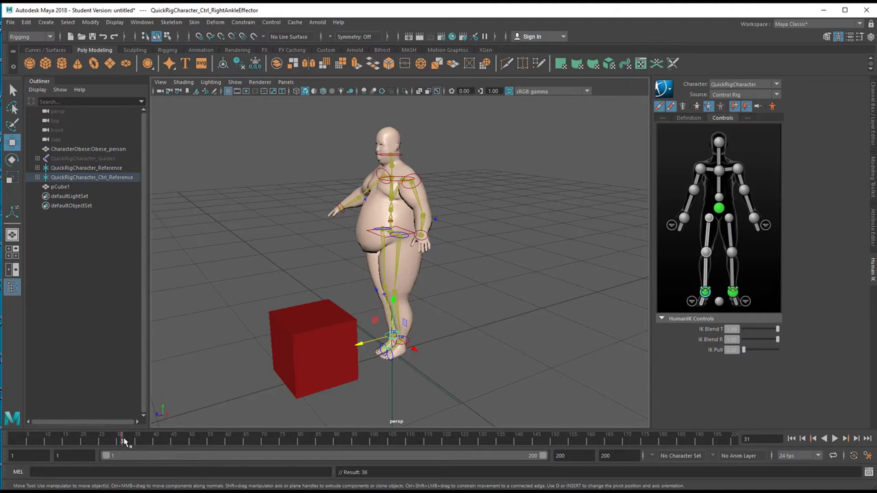
drag(131, 442, 180, 442)
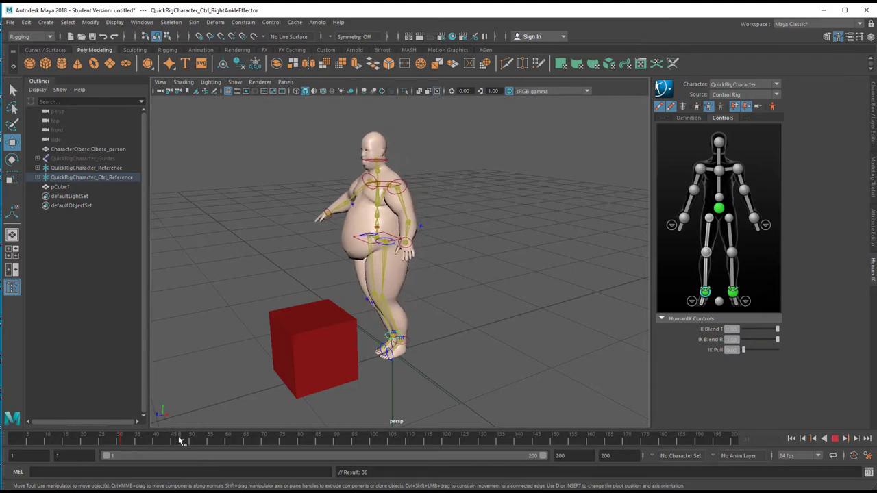
drag(401, 358, 325, 259)
drag(286, 302, 300, 297)
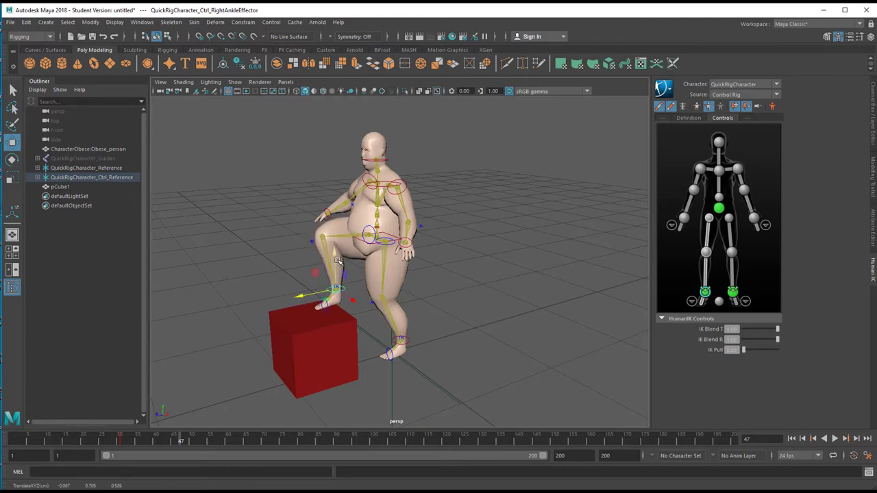
drag(338, 256, 340, 259)
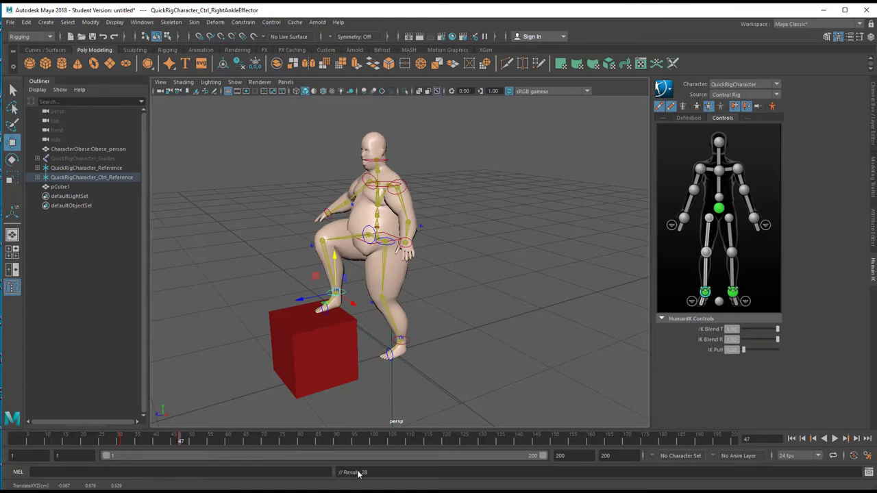
drag(62, 442, 173, 446)
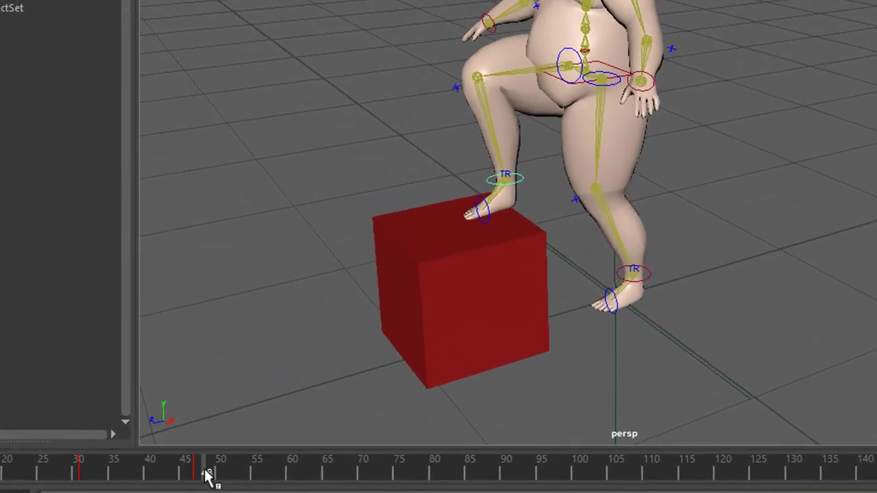
drag(255, 476, 341, 483)
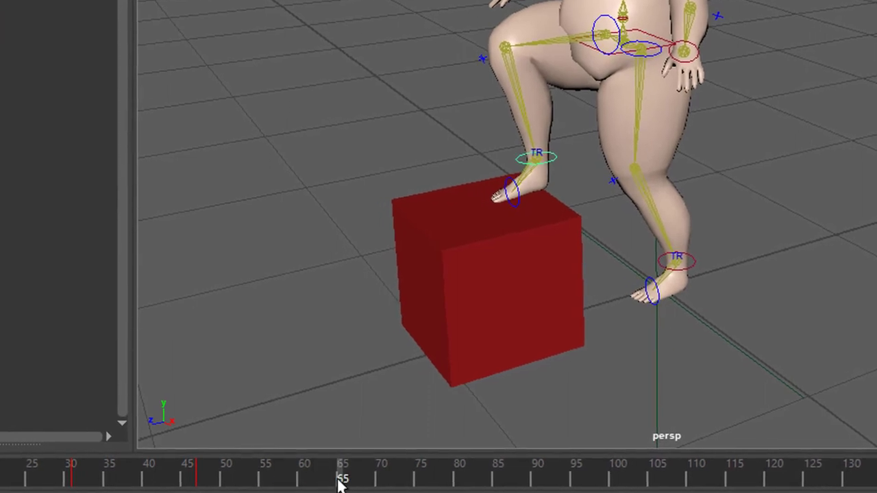
Raise the hips effector and shift it toward the box, keying the pose near frame 65
key(w)
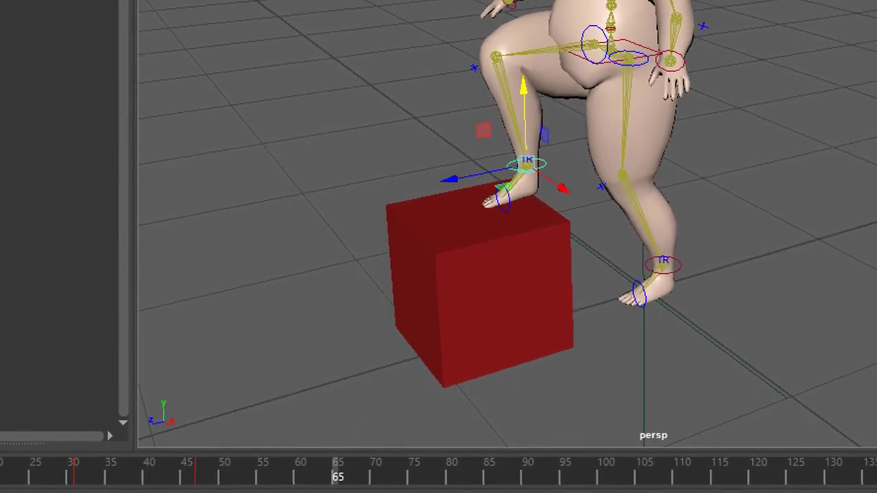
click(617, 56)
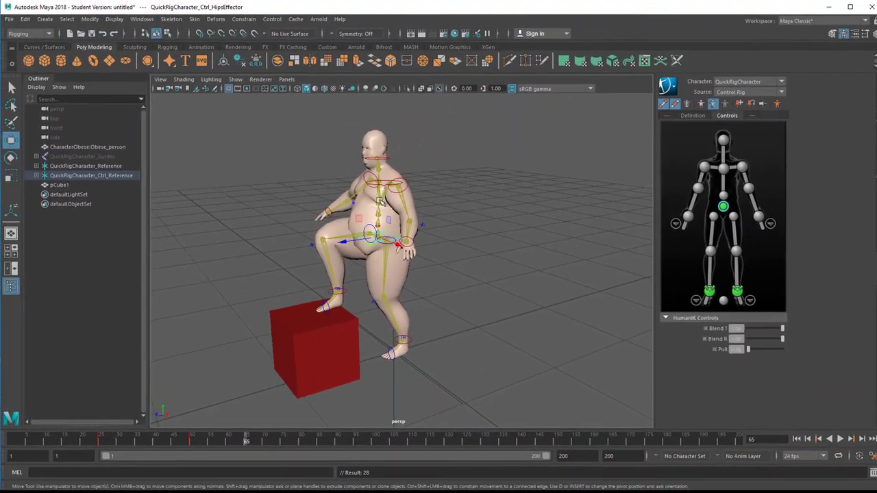
drag(380, 201, 378, 182)
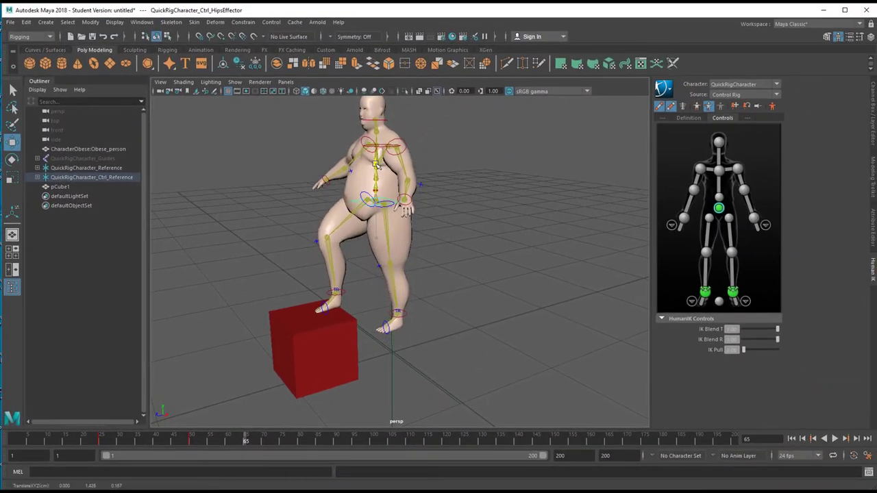
drag(322, 218, 317, 221)
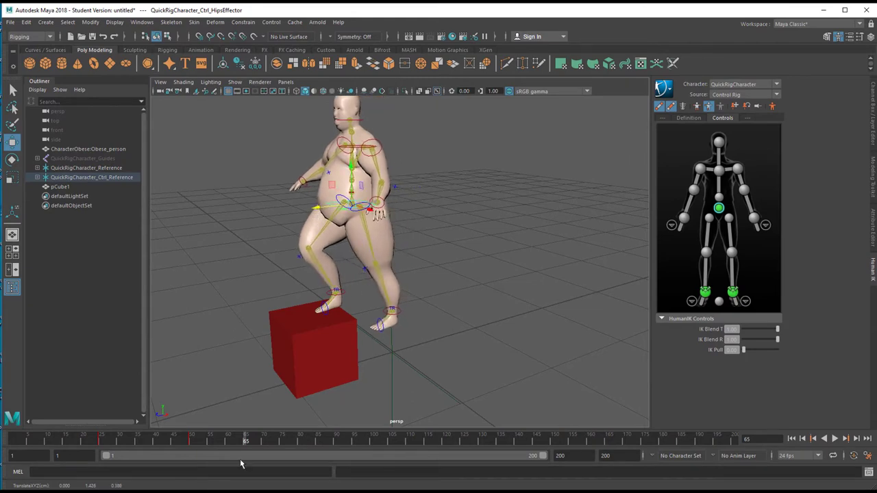
key(s)
mouse_move(93, 441)
mouse_down()
mouse_move(282, 445)
mouse_move(165, 445)
mouse_move(225, 444)
mouse_up()
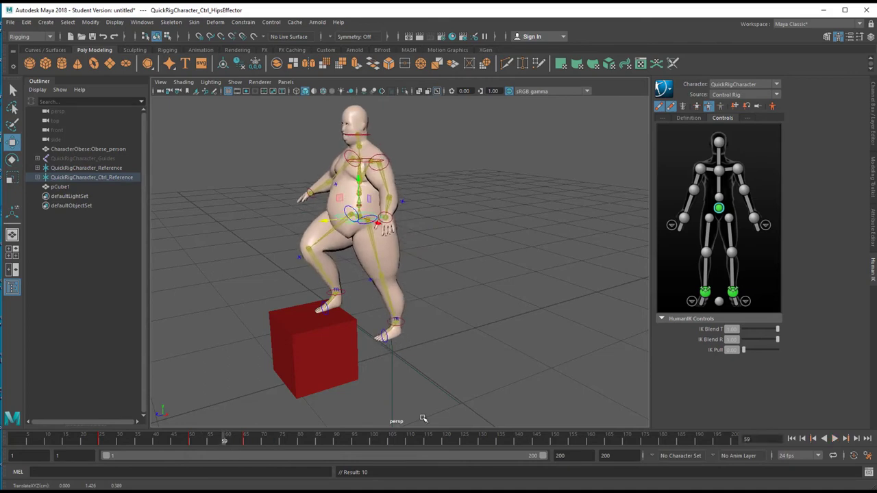
Select the left ankle effector, lift the left foot, and key it at frame 64
click(733, 292)
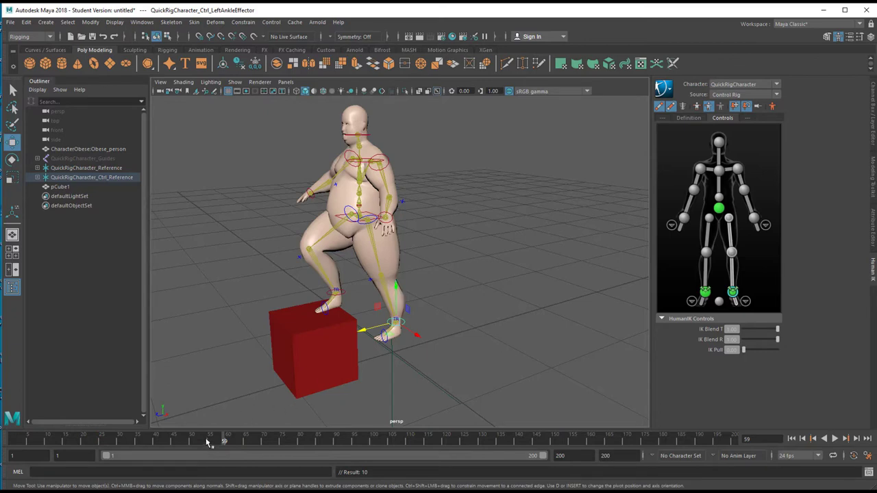
drag(208, 443, 242, 441)
drag(382, 316, 377, 309)
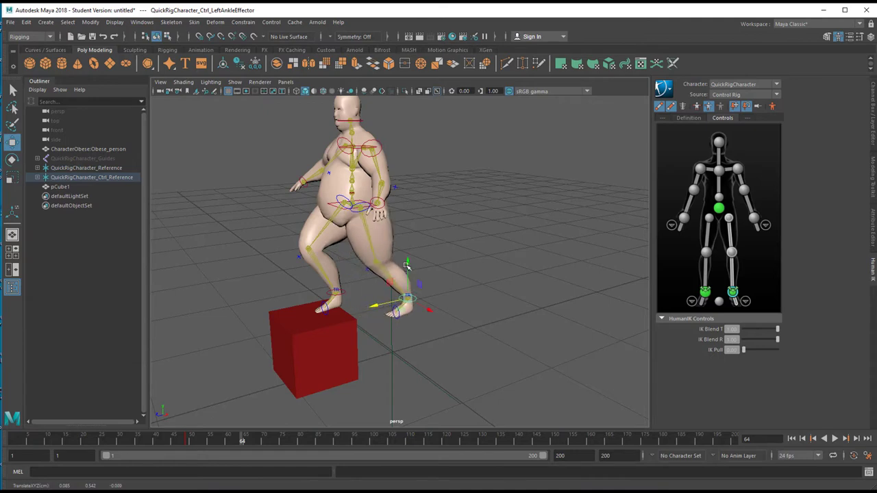
drag(408, 264, 411, 255)
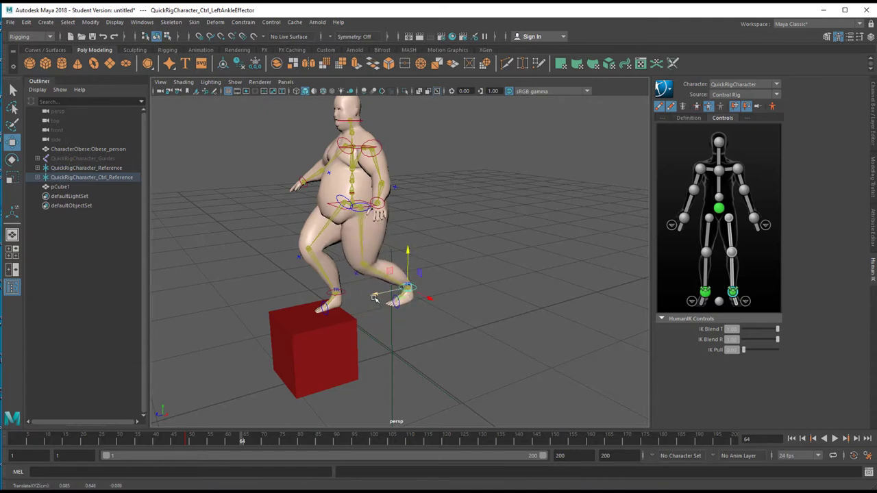
drag(377, 298, 383, 295)
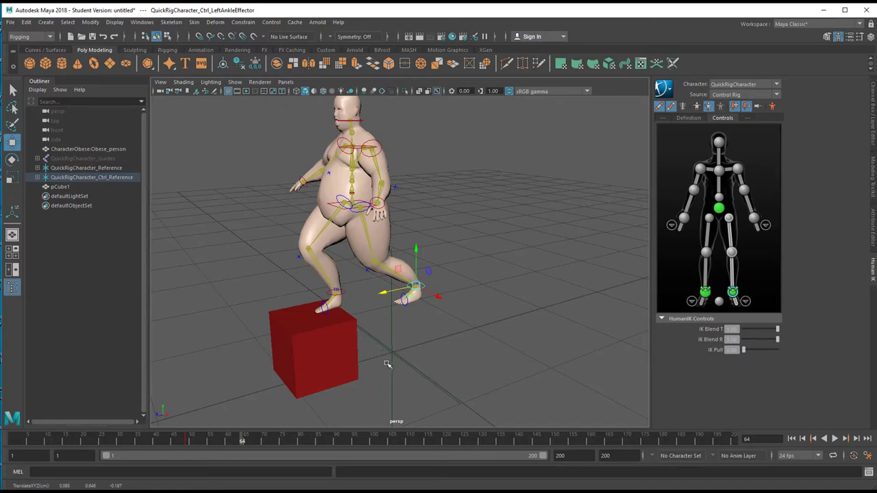
key(s)
At frame 84, set the left foot down on the red box top and key it
key(alt+shift+v)
key(alt+v)
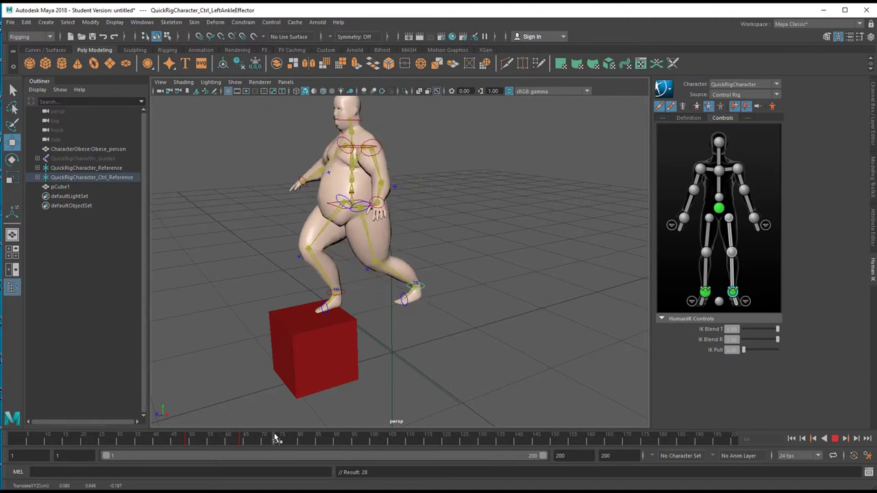
key(alt+v)
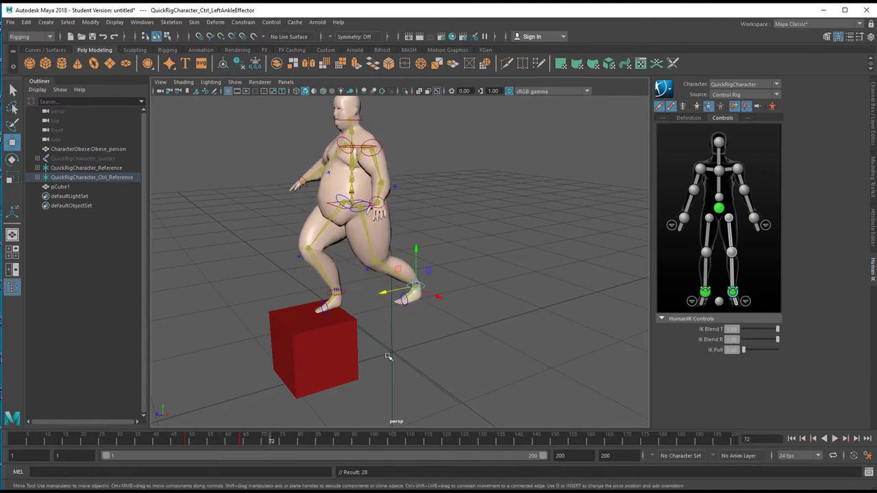
key(alt+v)
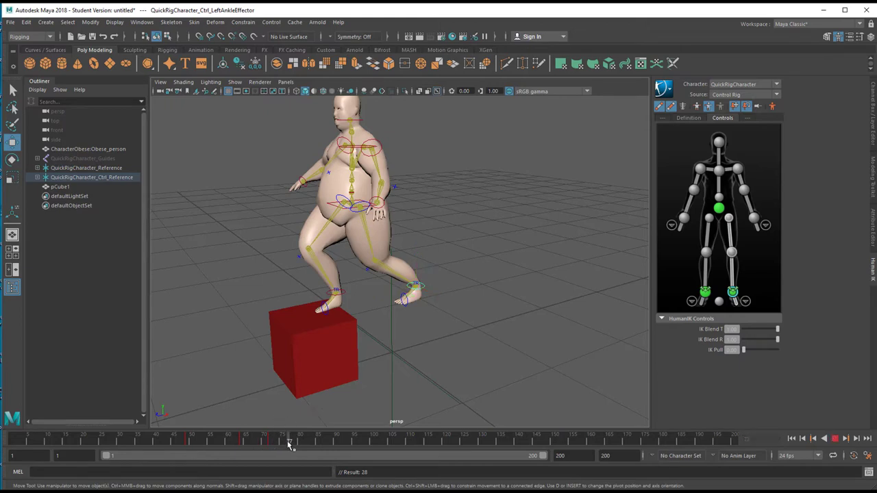
key(alt+v)
drag(387, 293, 293, 330)
click(320, 272)
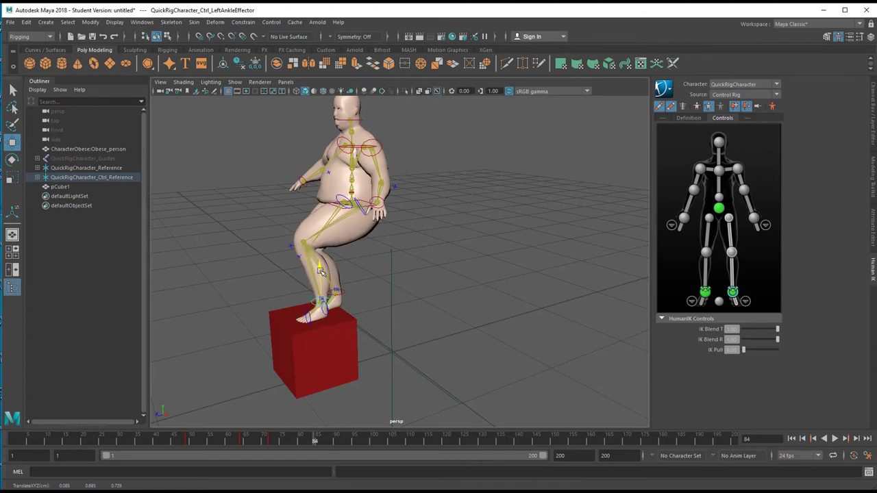
key(s)
key(alt+v)
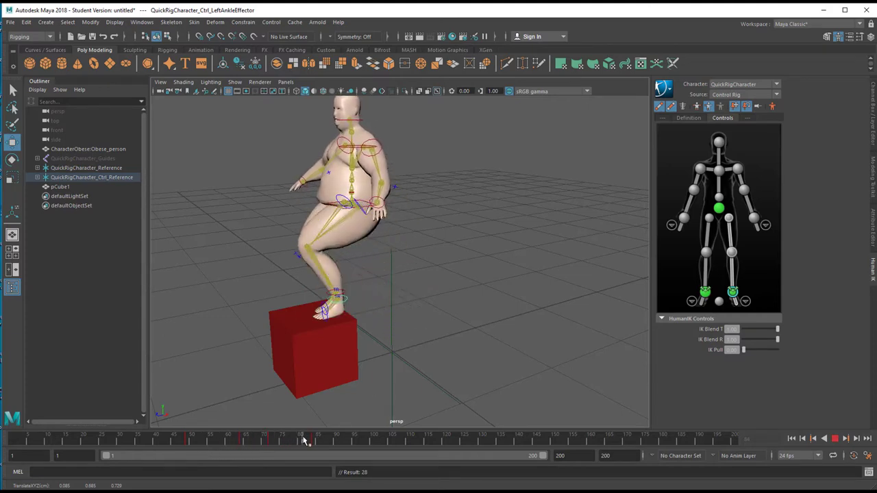
Select the hips effector, lean the upper body forward around frame 65, and key it
click(278, 441)
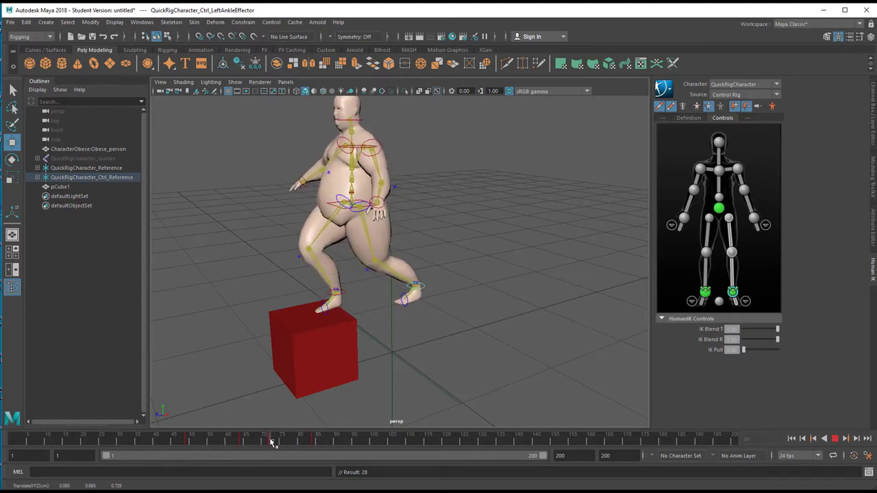
click(719, 209)
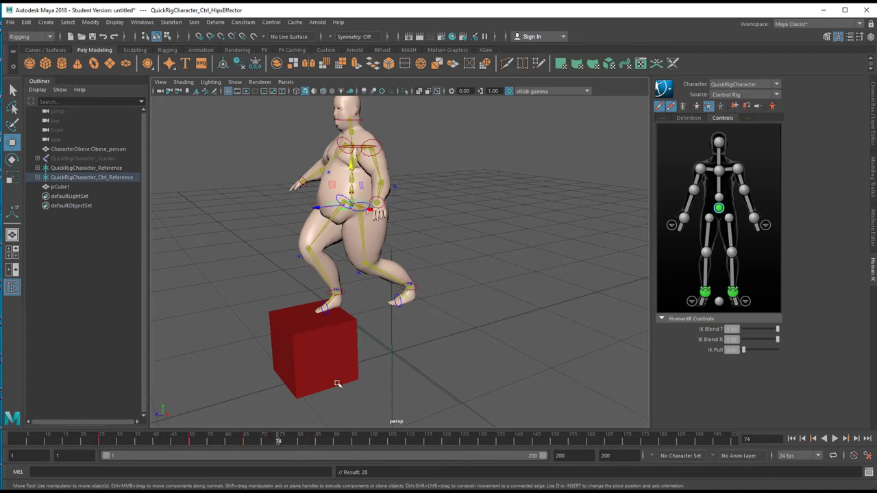
drag(300, 444, 320, 444)
drag(317, 209, 280, 224)
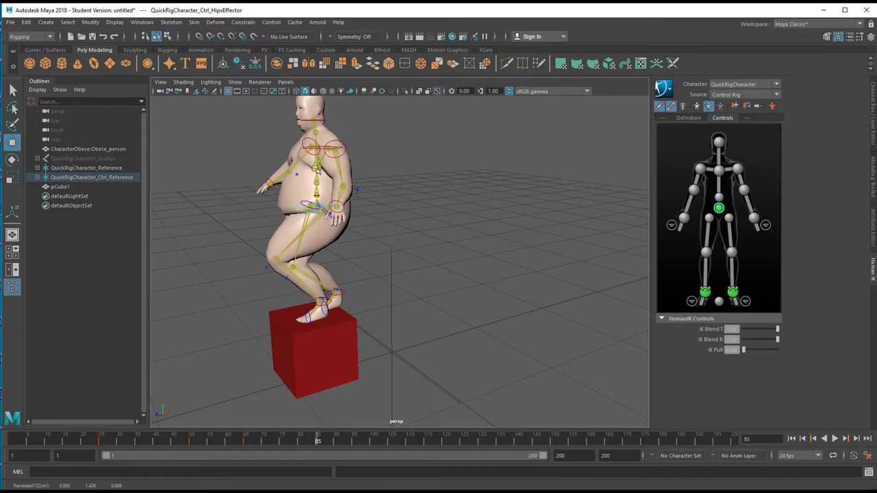
drag(315, 168, 313, 192)
key(s)
key(alt+v)
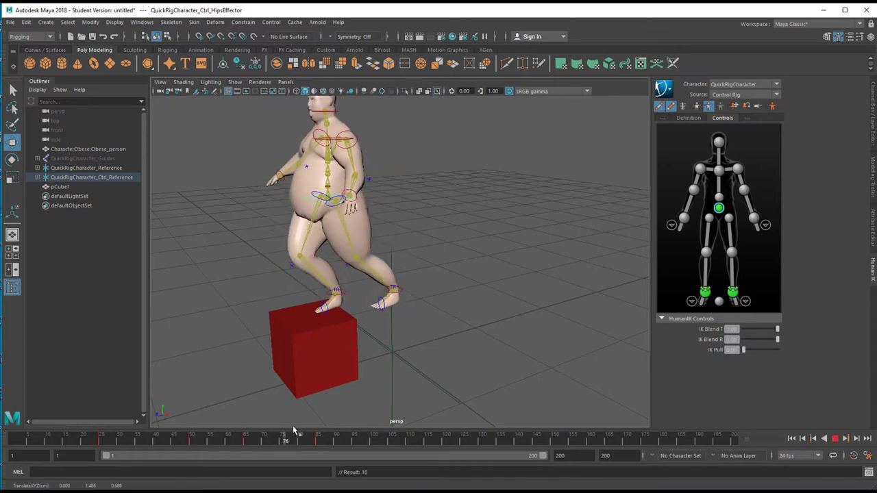
Raise the hips at frame 97 so the character stands upright, then play back
drag(338, 423, 362, 425)
drag(317, 162, 316, 144)
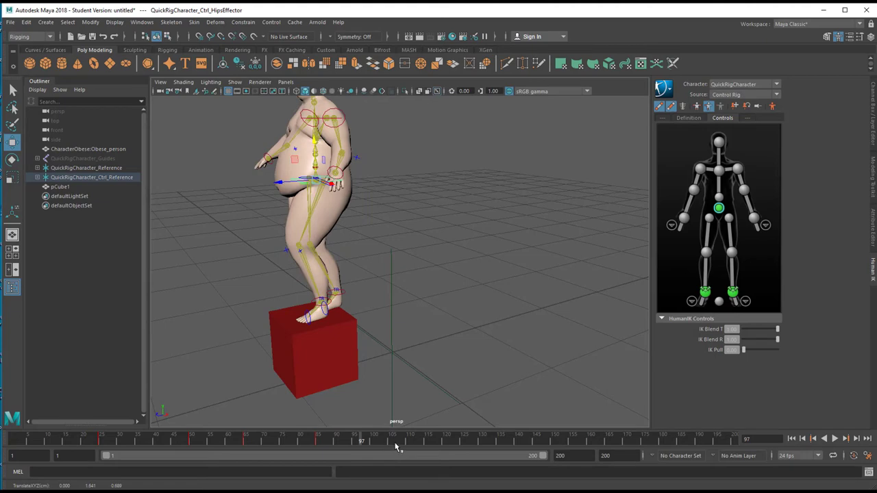
alt+drag(386, 303, 411, 319)
alt+right_drag(412, 319, 324, 337)
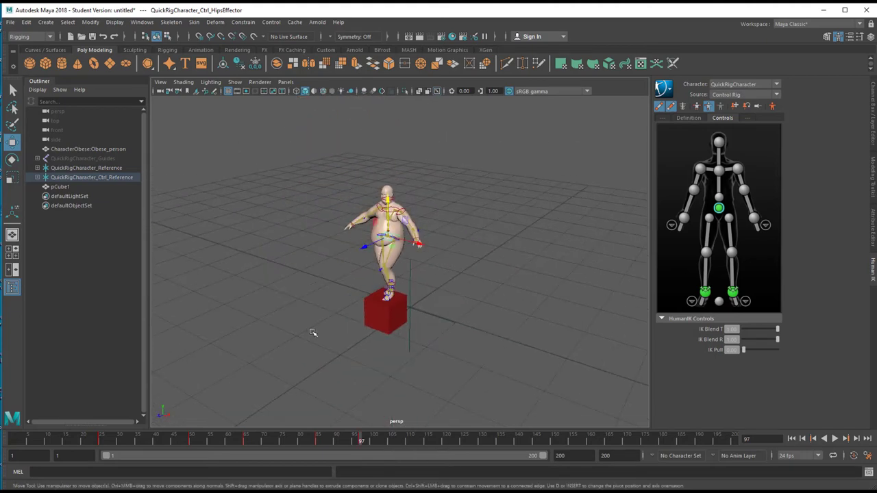
alt+drag(324, 338, 405, 343)
alt+right_drag(405, 343, 406, 319)
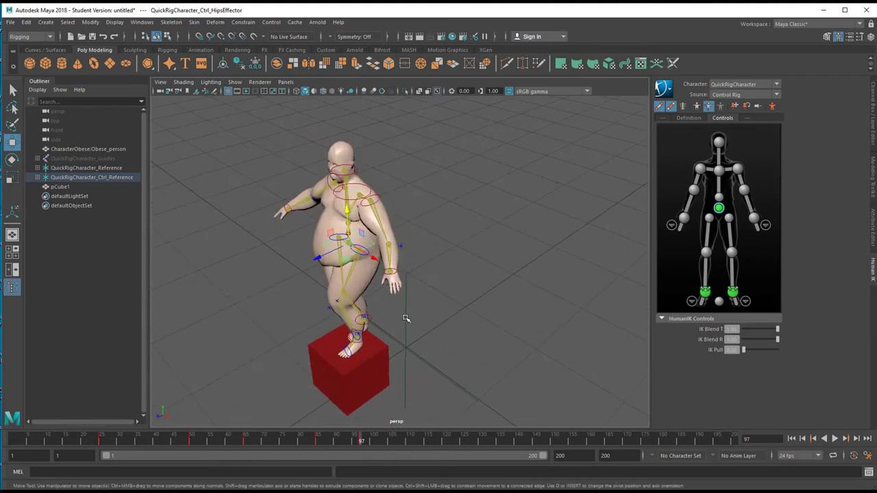
alt+drag(406, 318, 443, 304)
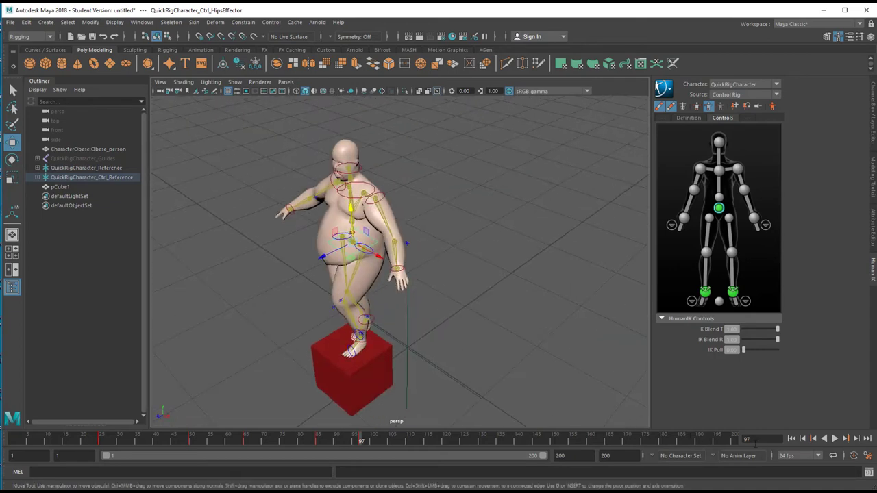
click(791, 439)
click(835, 439)
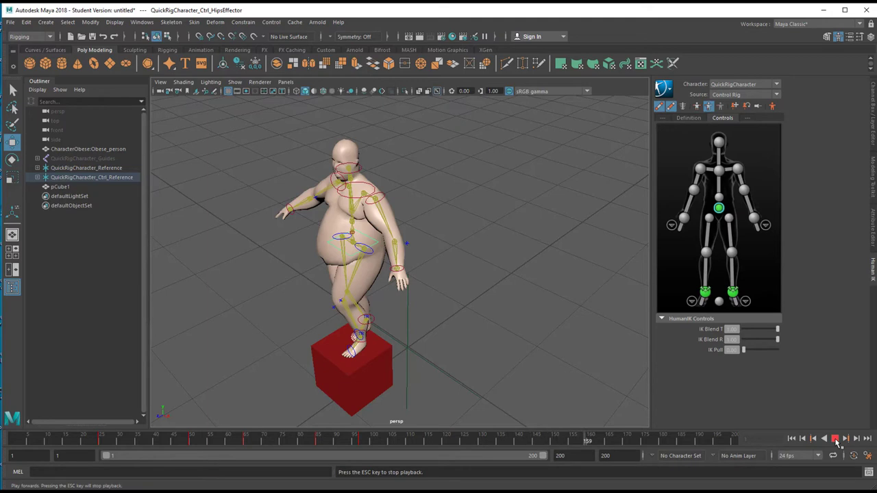
click(836, 440)
alt+drag(389, 342, 416, 341)
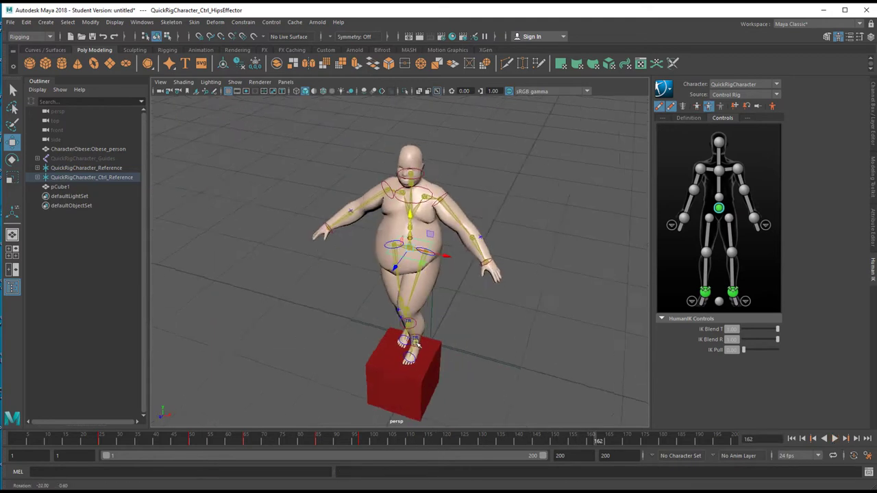
Add a polygon plane, scale it to about 17 units, then delete it
alt+right_drag(416, 342, 281, 222)
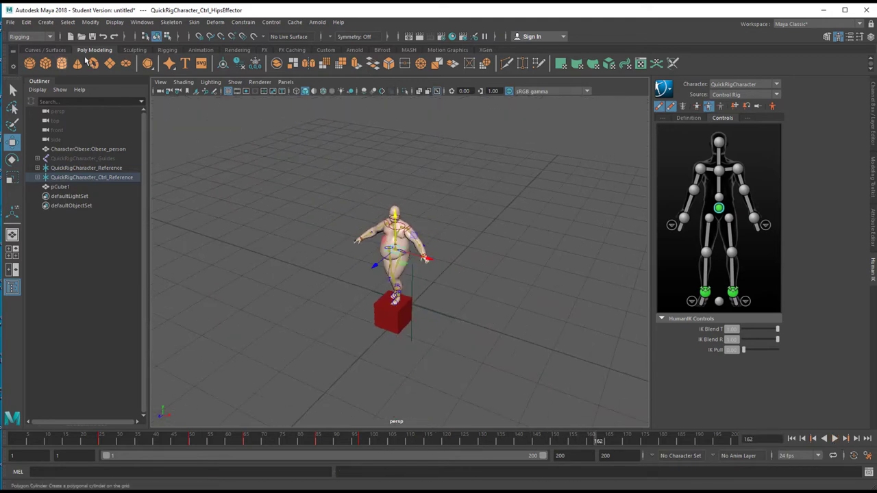
click(109, 63)
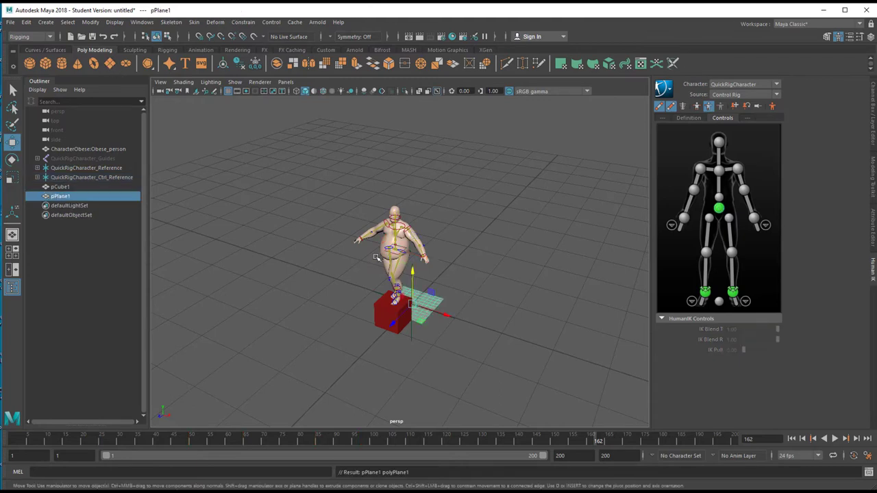
key(e)
key(r)
drag(413, 303, 485, 323)
drag(414, 303, 417, 267)
key(Delete)
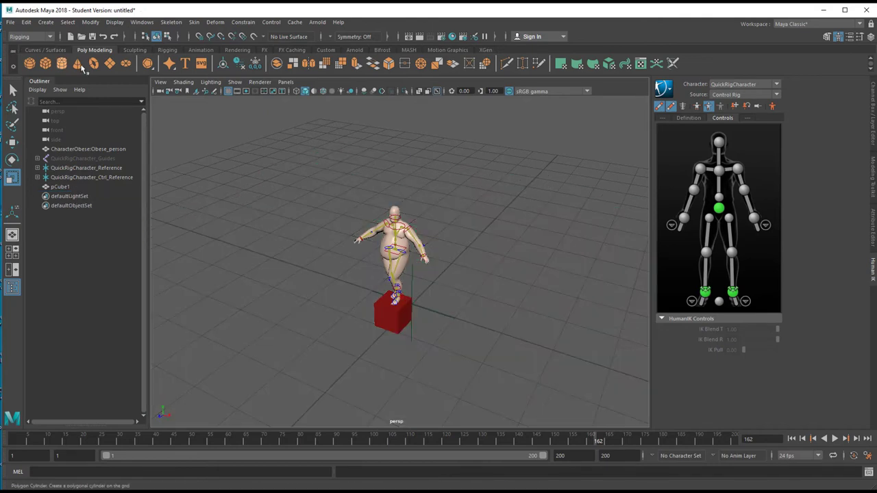
Create a new cube and scale it uniformly to 18 around the character and box
shift+right_drag(432, 261, 442, 314)
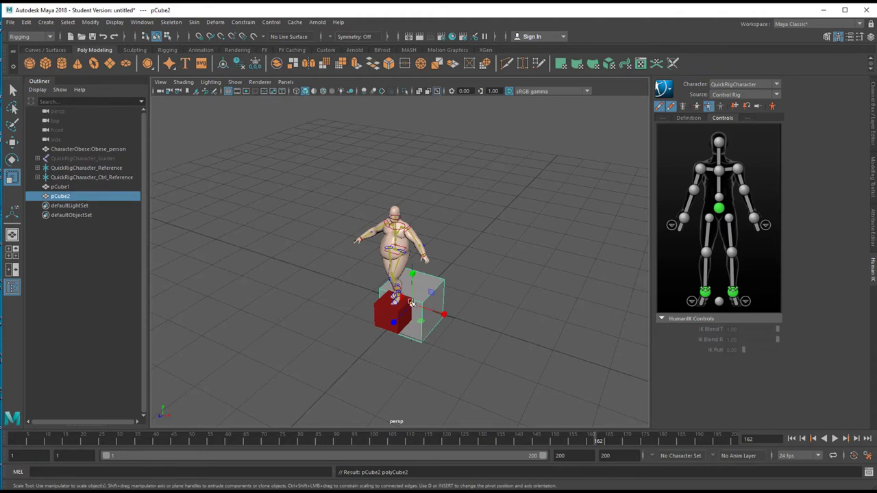
drag(416, 303, 466, 277)
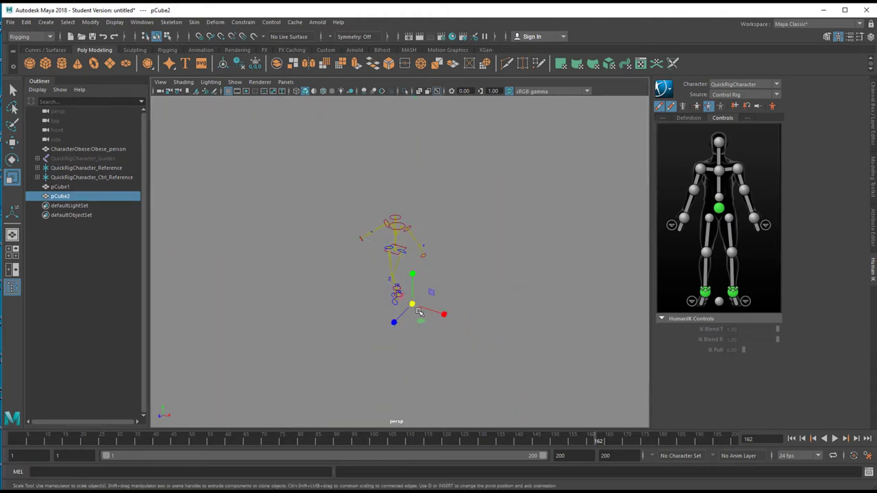
drag(413, 304, 603, 299)
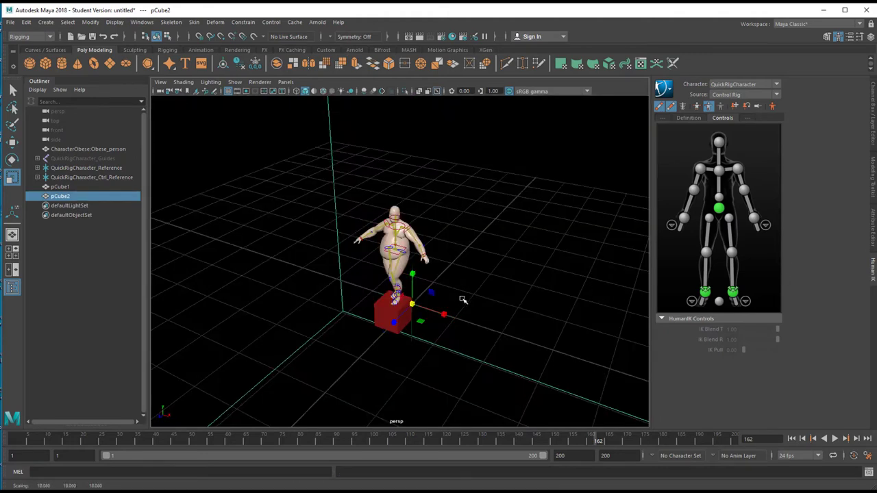
alt+drag(502, 345, 484, 336)
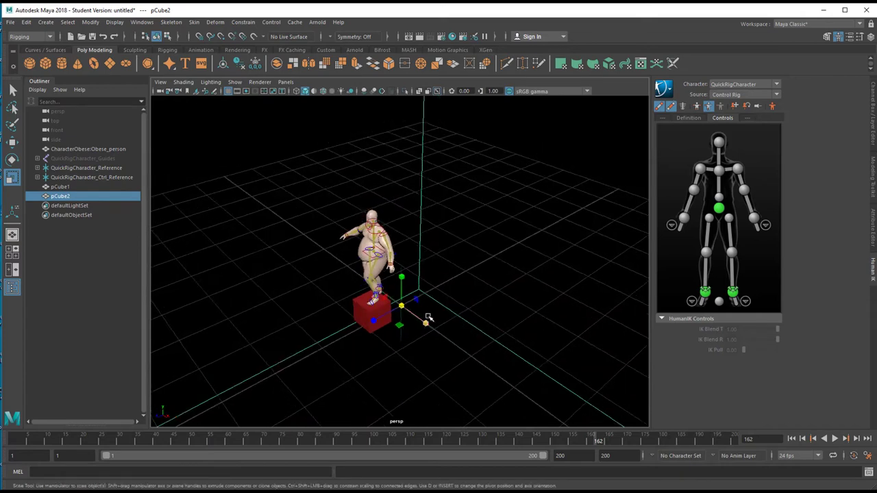
key(w)
alt+drag(426, 316, 476, 235)
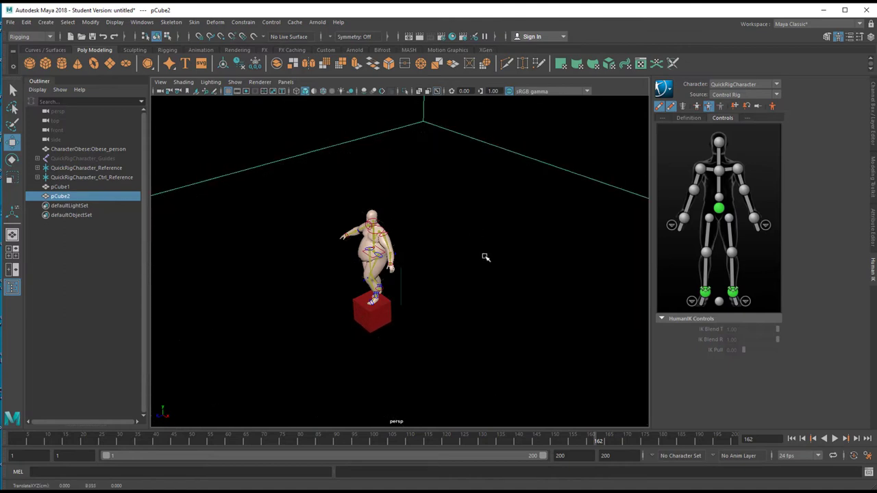
Delete the big cube's front, right side and top faces
scroll(517, 300, down, 10)
alt+drag(356, 329, 364, 323)
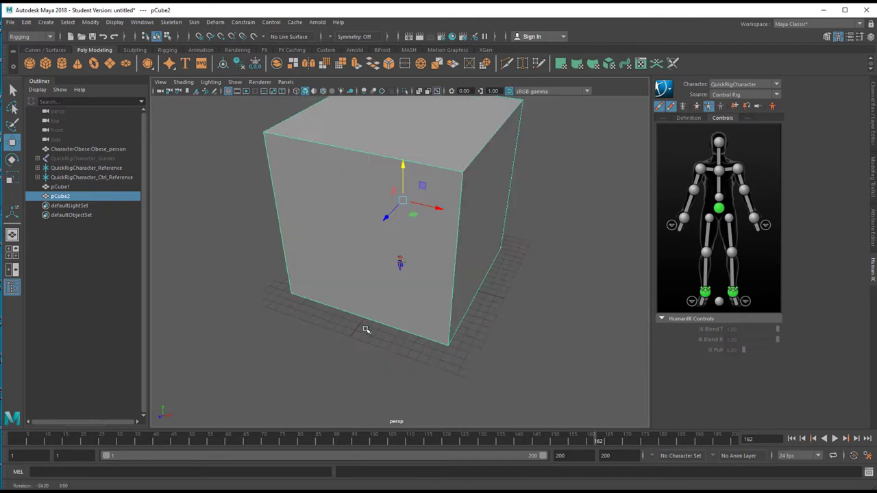
right_drag(319, 174, 320, 197)
click(410, 227)
click(370, 218)
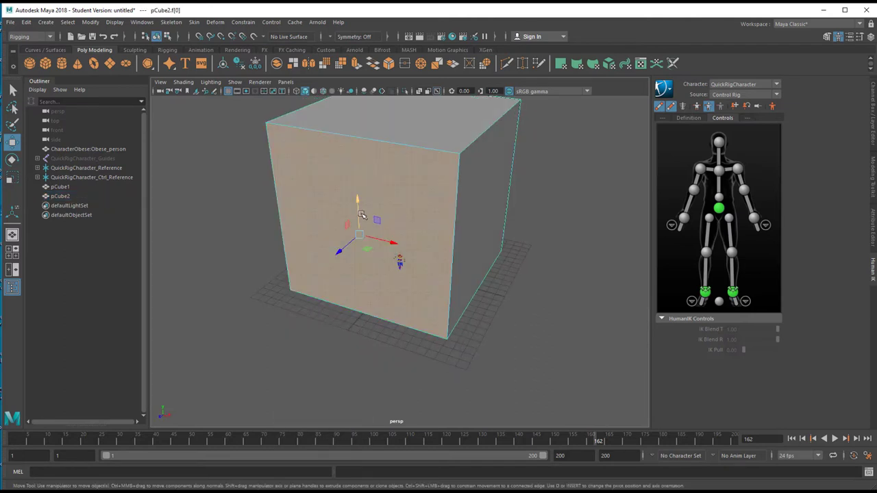
key(Delete)
click(487, 196)
key(Delete)
click(399, 122)
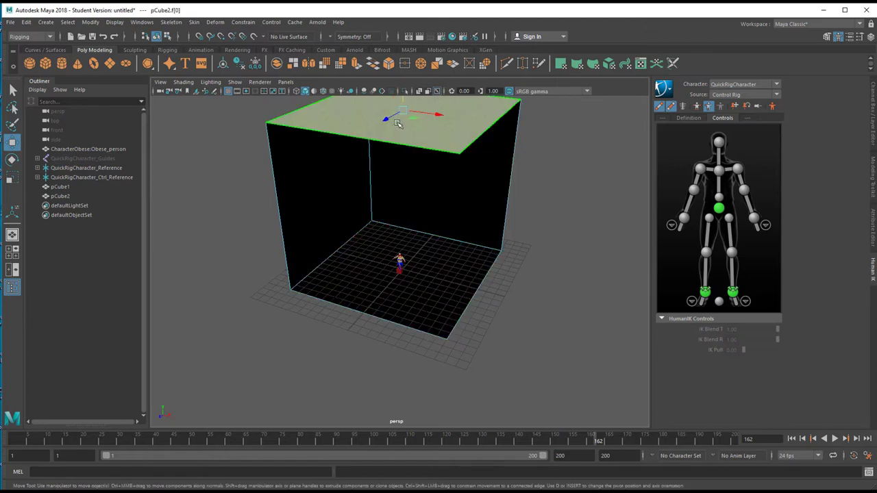
key(Delete)
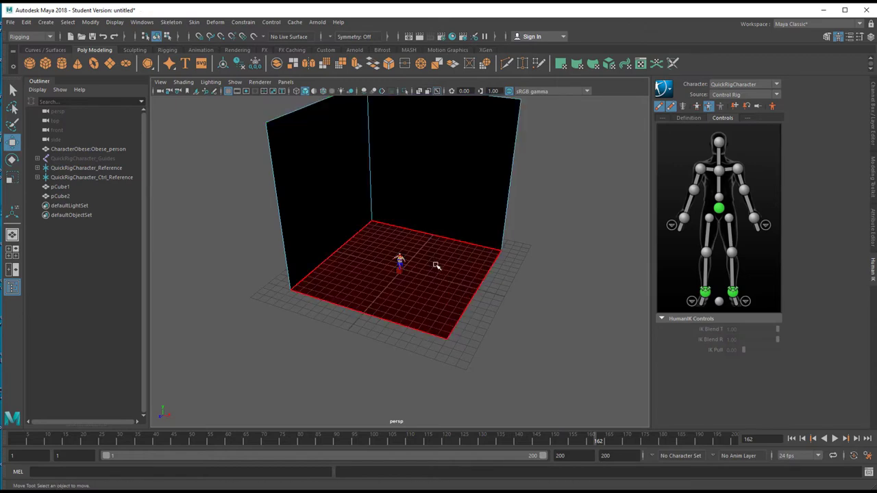
Assign a new Blinn material to the open room
alt+drag(414, 315, 372, 297)
alt+right_drag(372, 297, 470, 201)
right_click(470, 183)
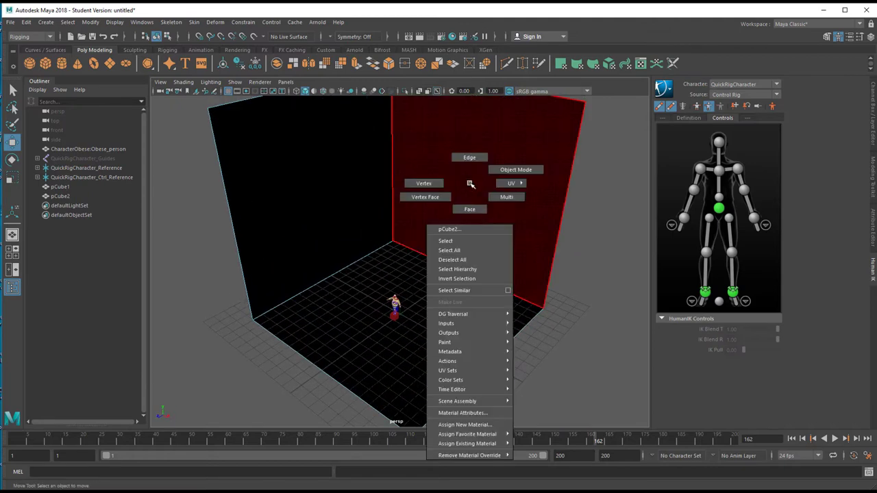
click(491, 426)
click(335, 294)
alt+drag(495, 292, 471, 274)
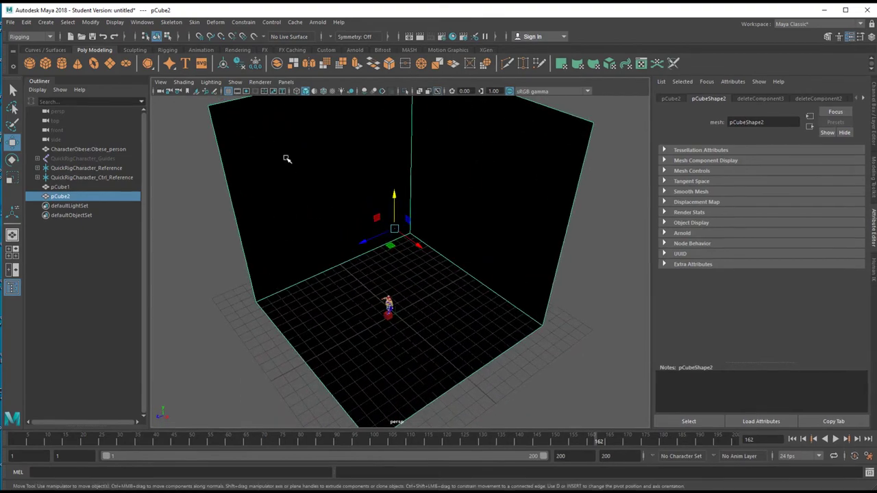
Switch to the Modeling menu set, reverse the room's normals with Mesh Display > Reverse, and deselect
click(50, 36)
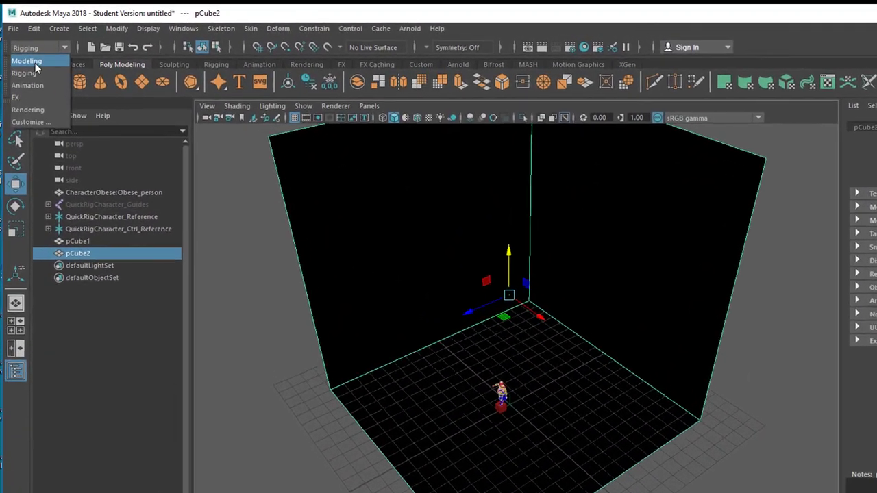
click(32, 59)
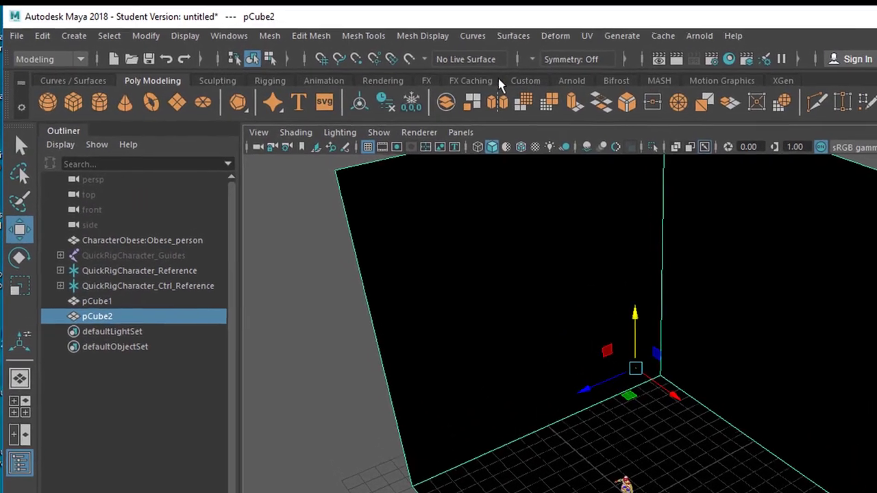
click(467, 40)
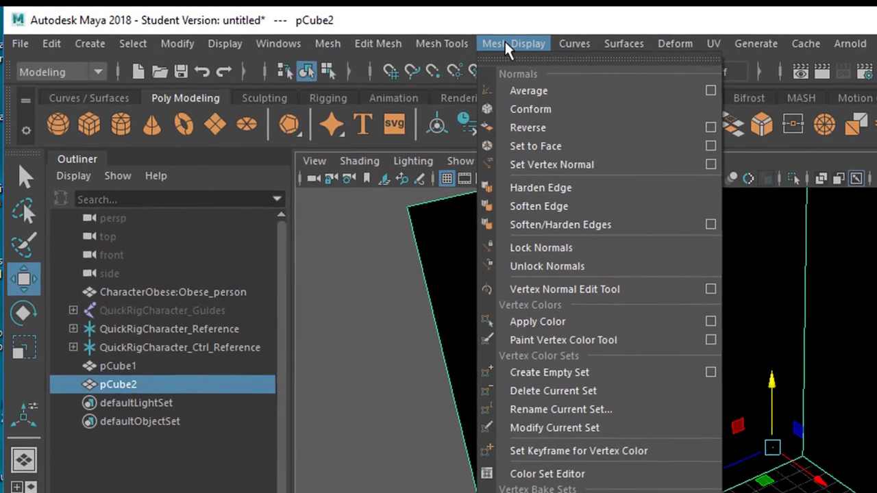
click(536, 129)
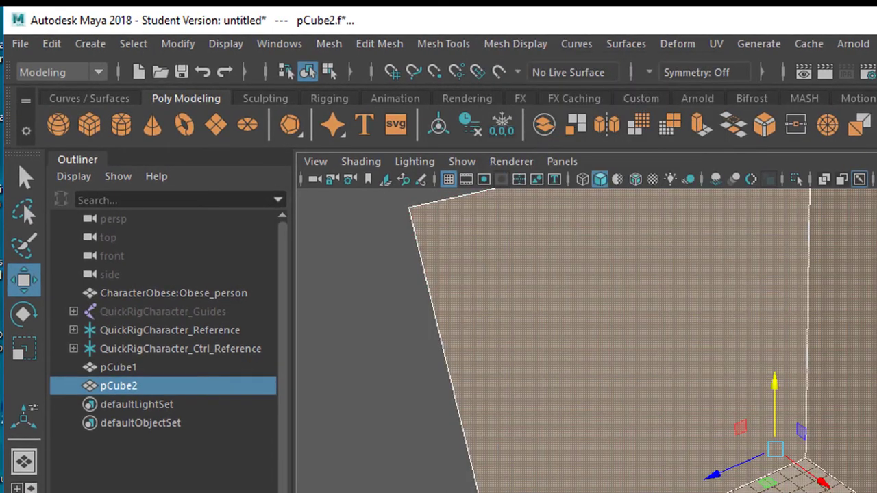
key(Escape)
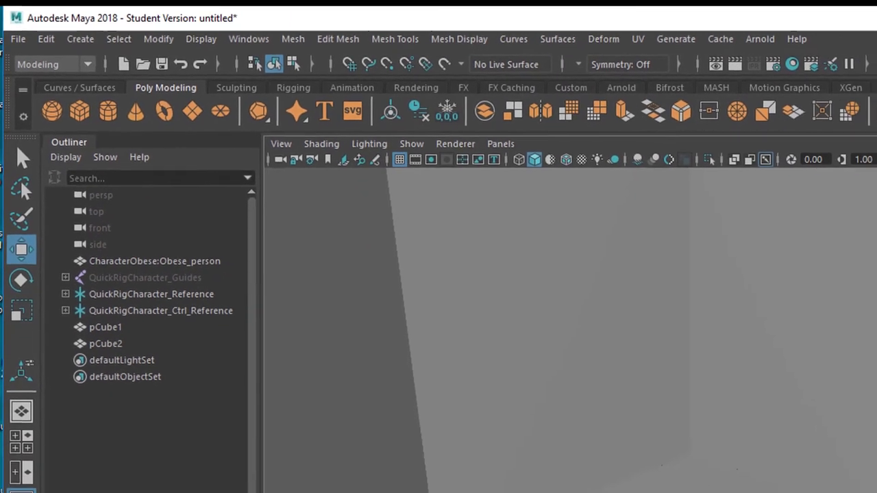
Tumble and zoom the view to frame the character upright on the red box
scroll(569, 329, down, 5)
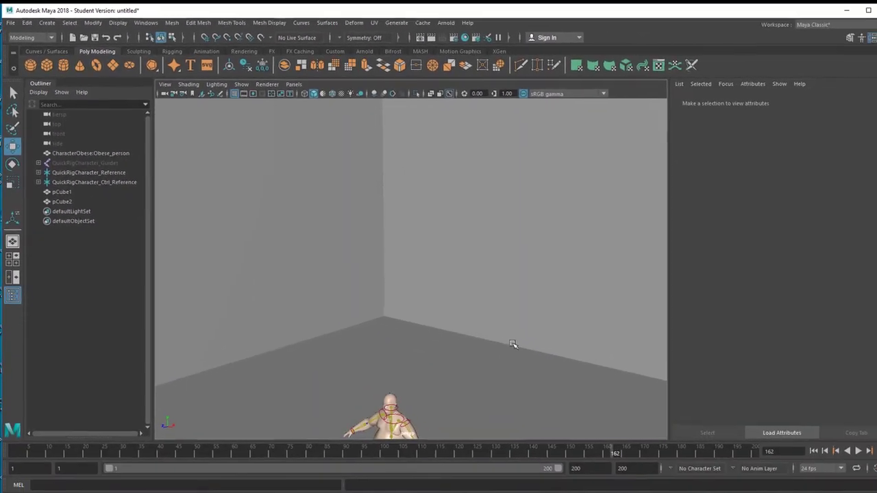
alt+drag(511, 343, 506, 162)
scroll(447, 283, up, 4)
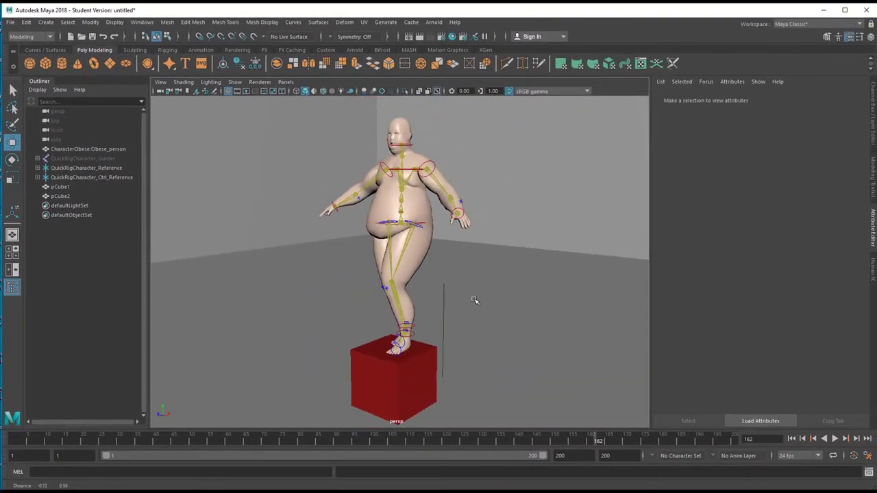
scroll(475, 301, up, 2)
scroll(479, 303, down, 4)
alt+drag(479, 304, 422, 316)
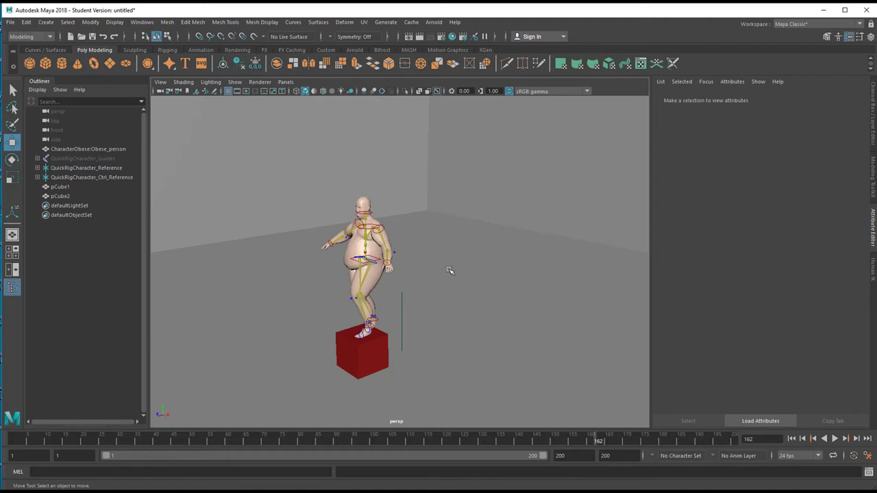
alt+drag(402, 316, 434, 284)
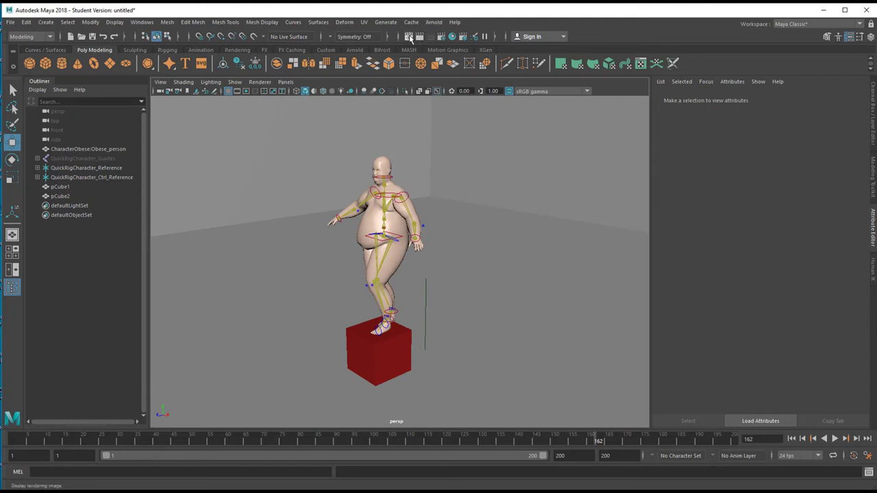
Render the current frame in the Render View, move that window aside, and open Render Settings
click(410, 38)
click(230, 131)
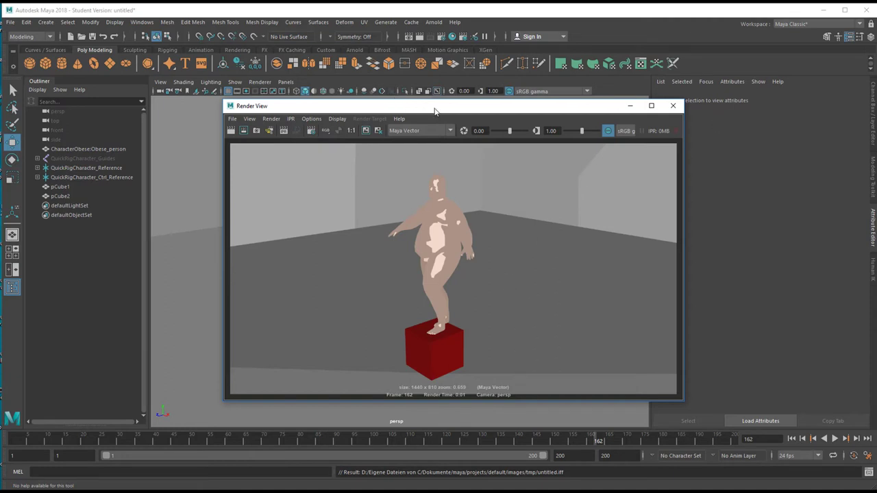
drag(434, 111, 495, 117)
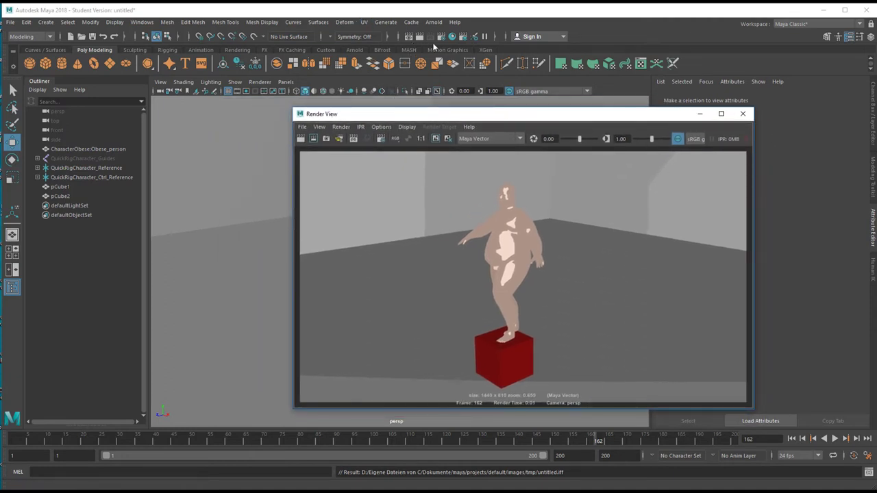
click(441, 36)
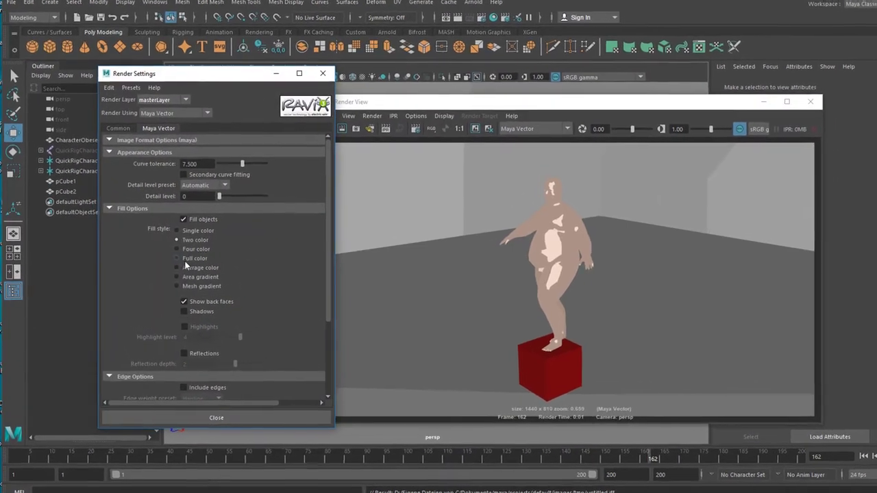
Try Four color fill with shadows, and enable outline edges at weight 3.708
click(184, 248)
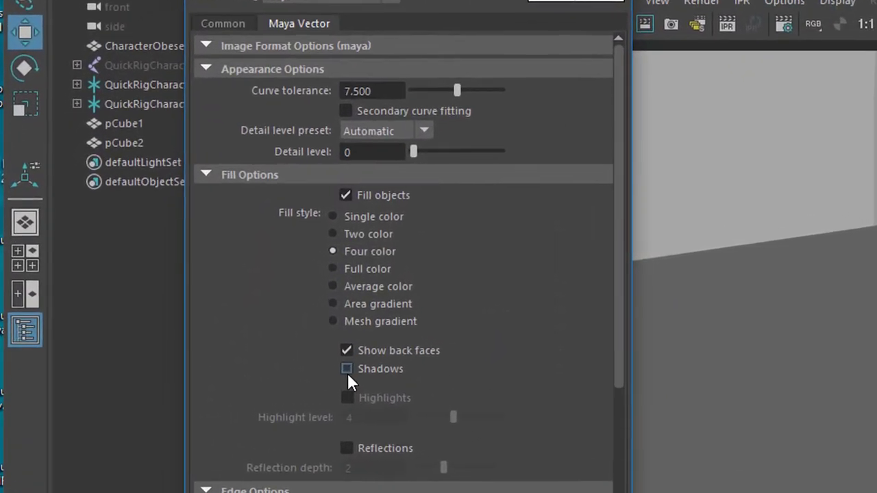
click(249, 334)
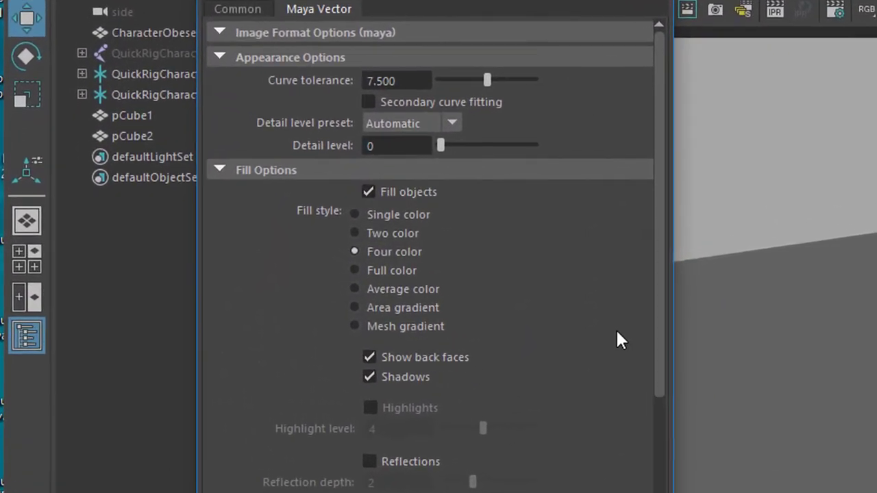
drag(666, 336, 651, 471)
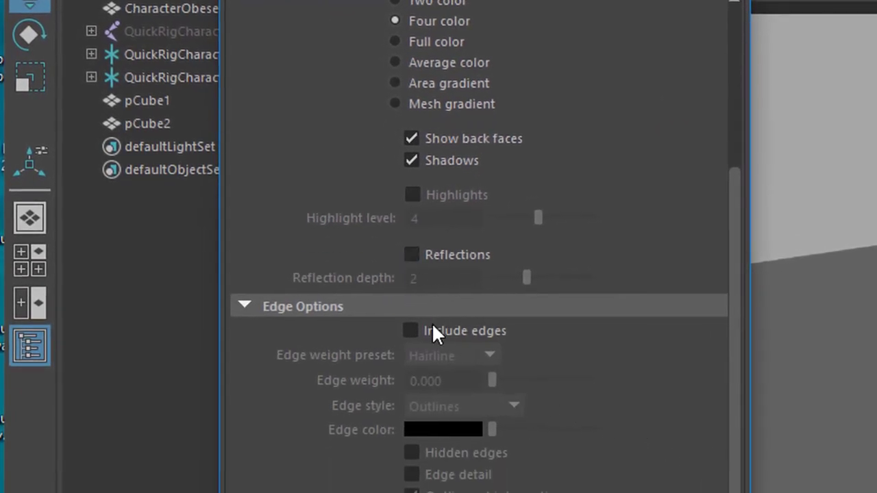
click(411, 332)
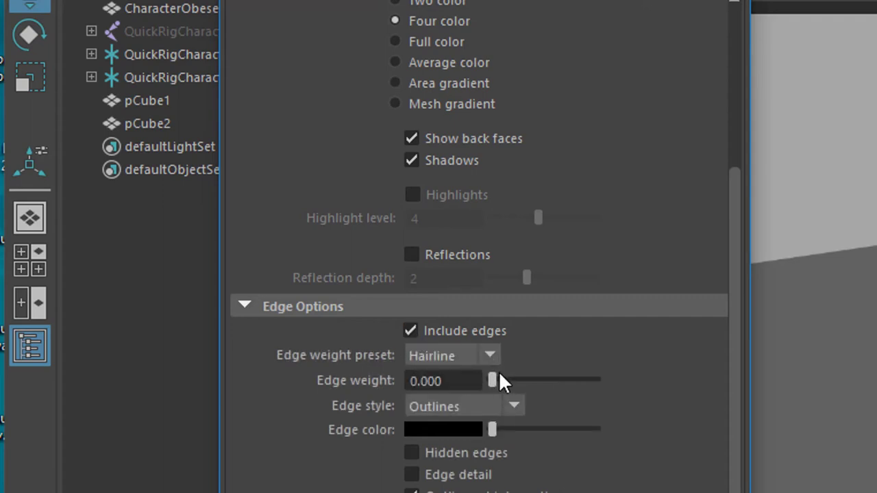
drag(495, 385, 507, 383)
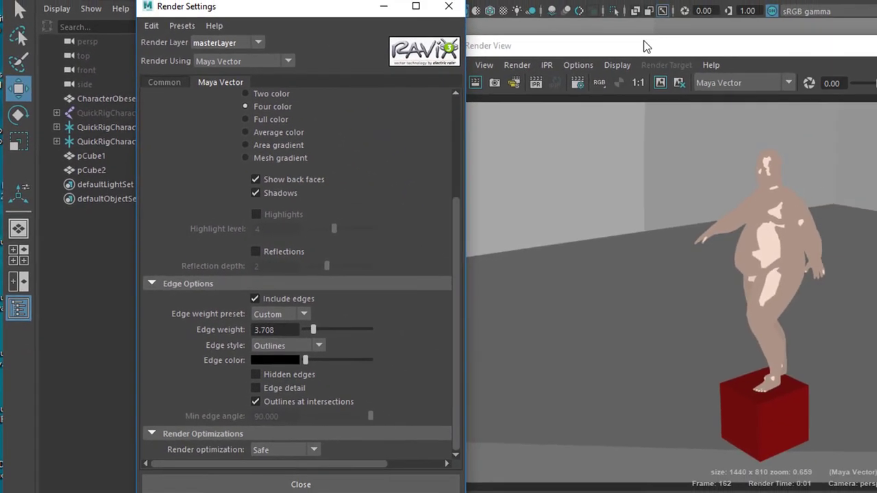
Turn shadows off, return to Two color fill, and re-render the preview
drag(625, 49, 640, 44)
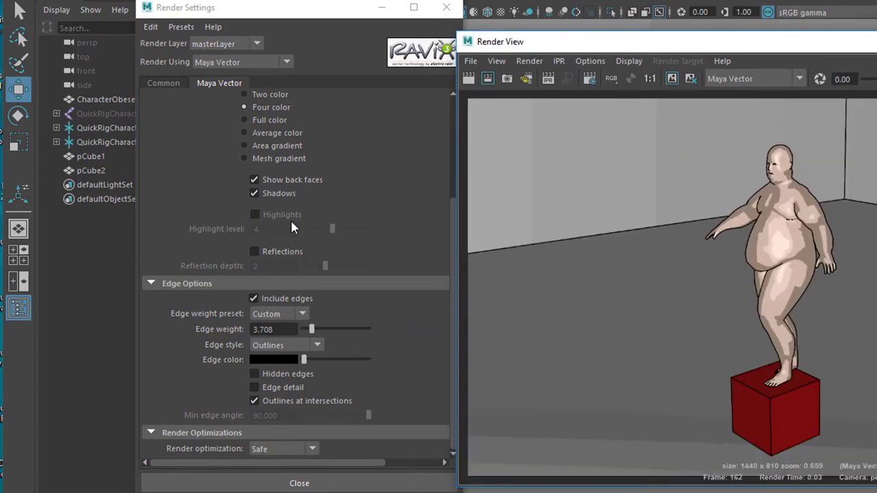
click(251, 195)
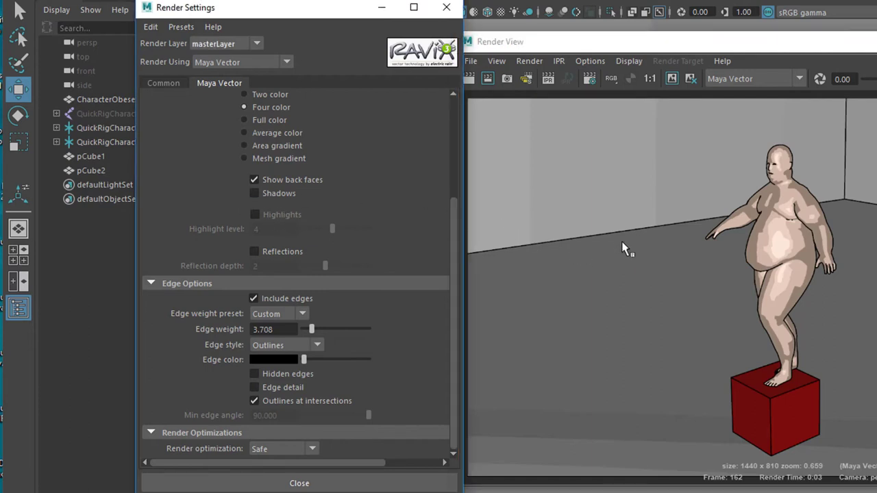
drag(784, 56, 801, 129)
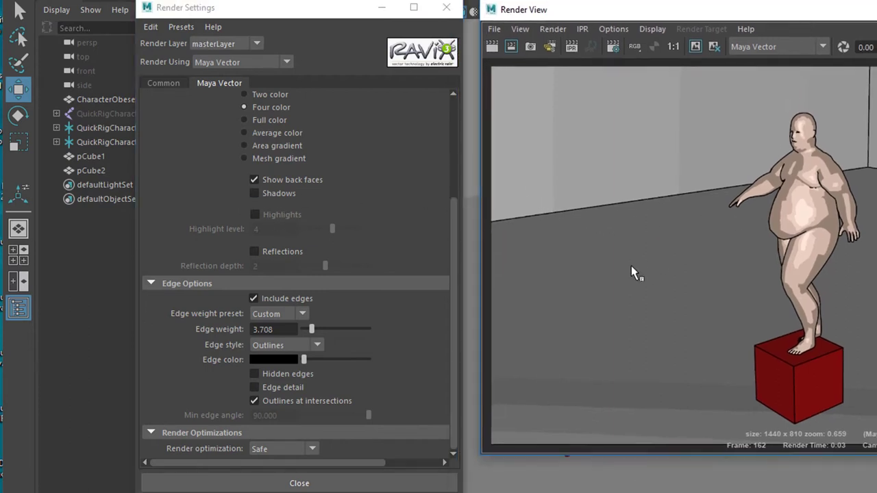
click(246, 95)
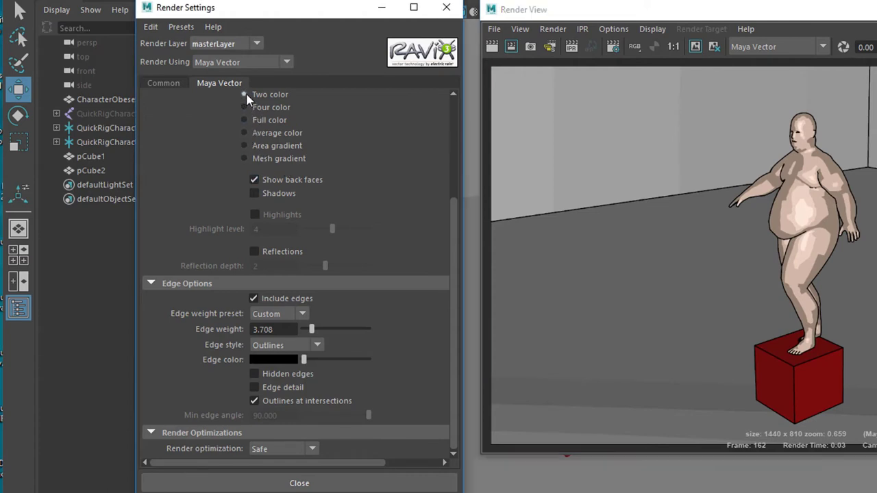
click(492, 46)
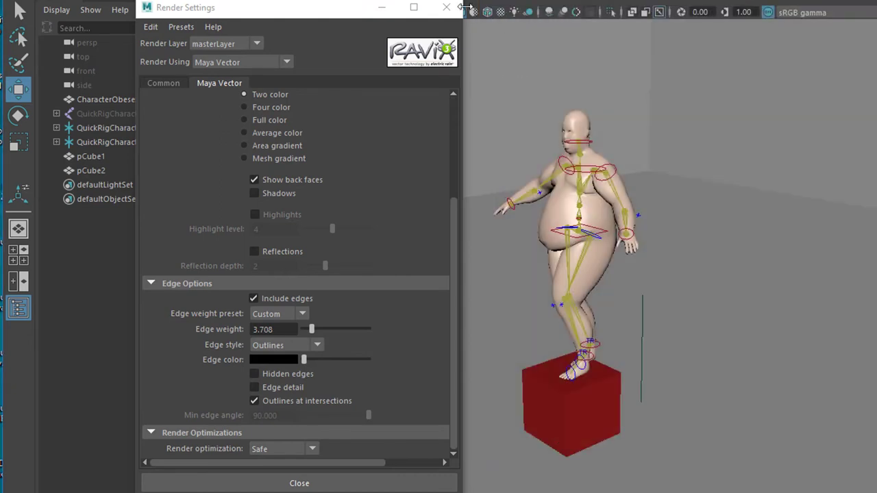
Close the render windows, pull the view back, and show the Create > Cameras submenu
click(447, 8)
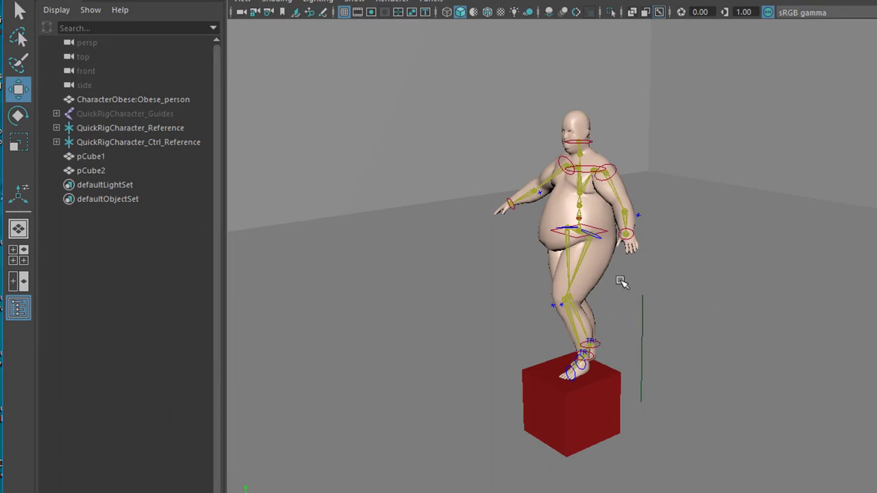
alt+drag(582, 357, 736, 344)
alt+right_drag(736, 345, 464, 381)
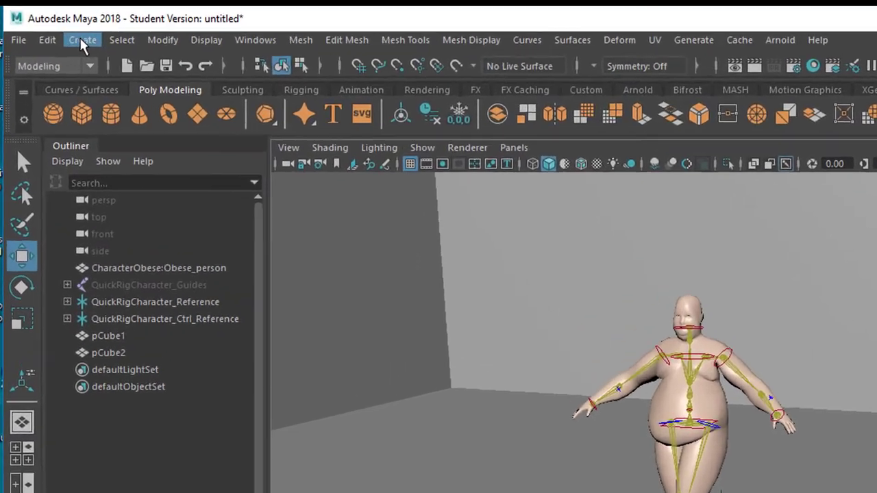
click(50, 26)
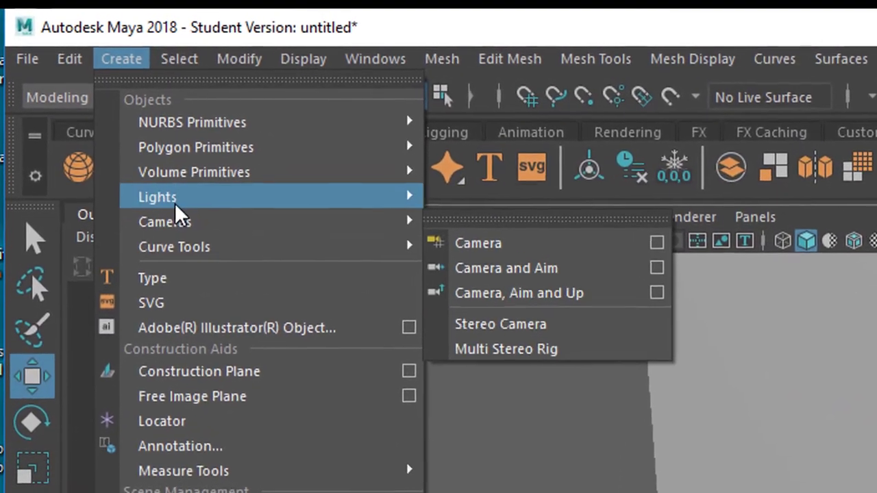
mouse_move(175, 224)
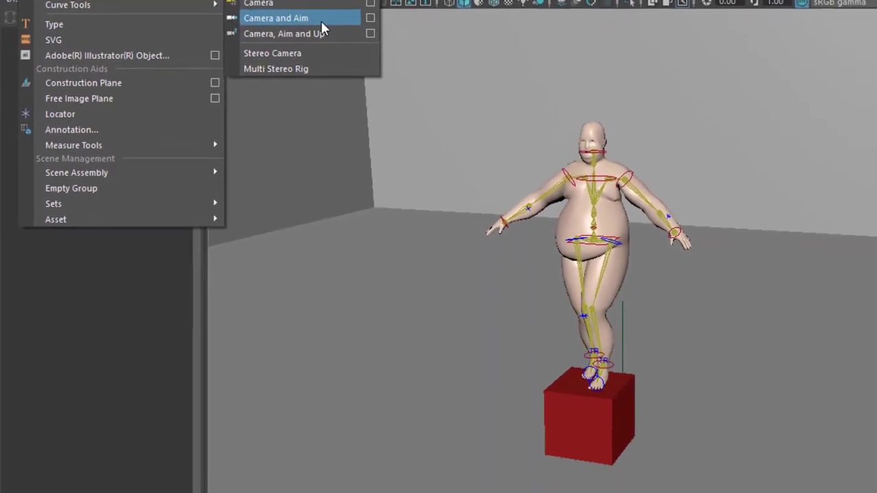
Create a Camera and Aim, expand camera1_group and move camera1 out in front of the character
click(473, 167)
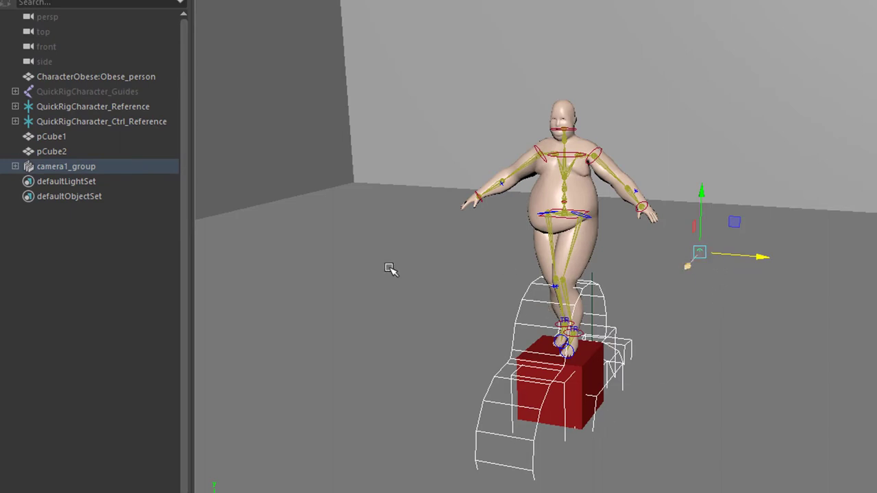
click(16, 167)
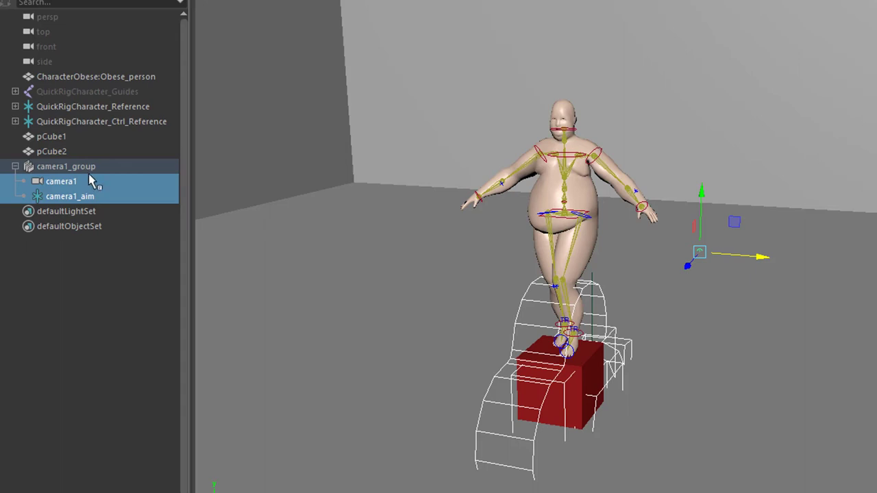
click(76, 183)
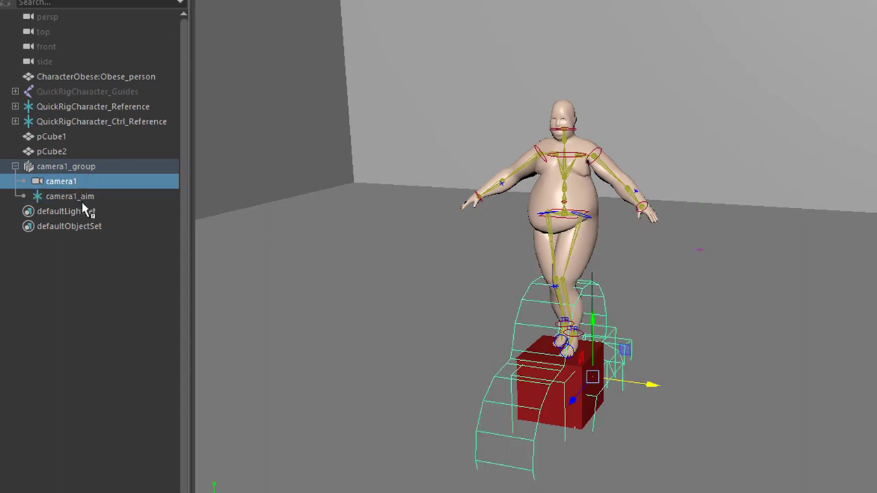
click(76, 196)
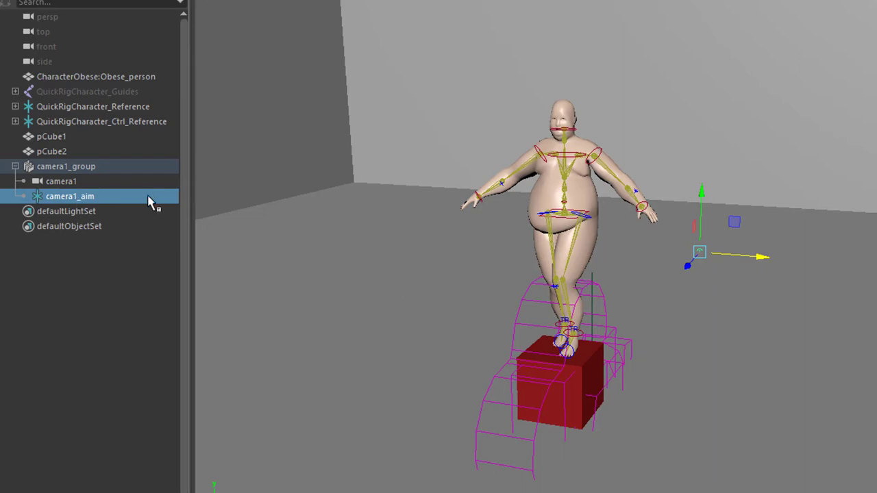
click(64, 182)
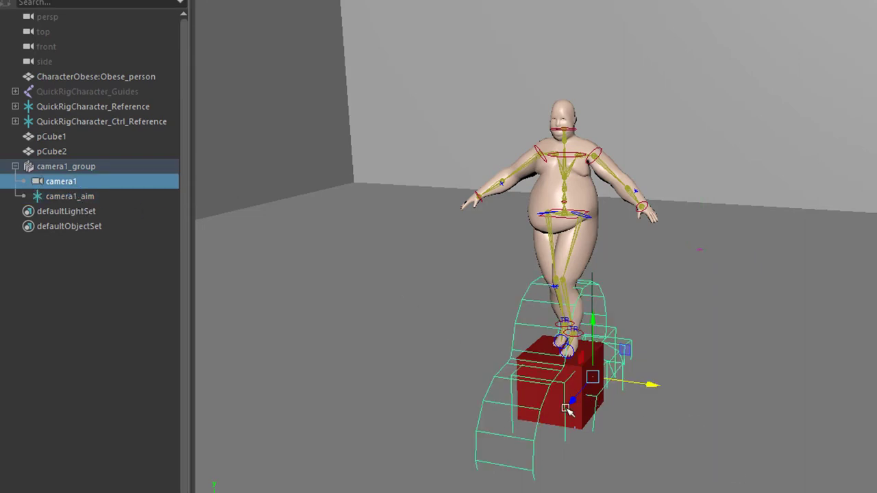
middle_drag(536, 436, 438, 492)
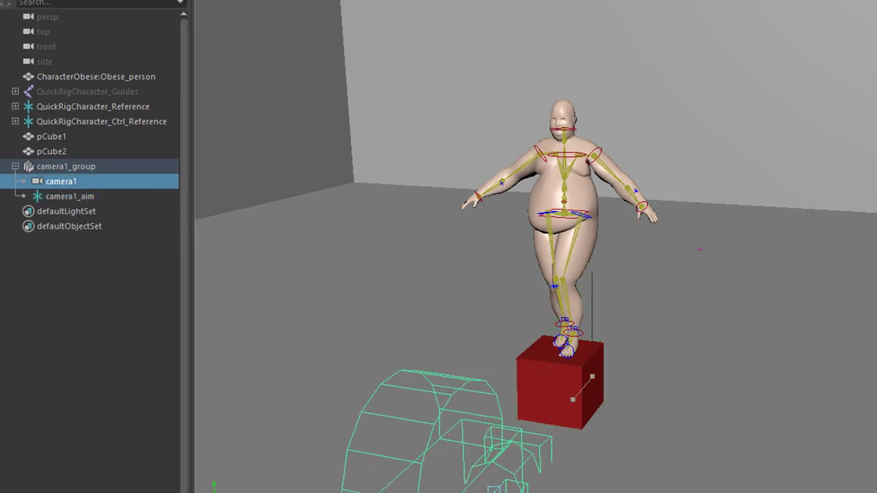
Drag camera1_aim onto the character's waist, checking the aim from several angles
click(72, 197)
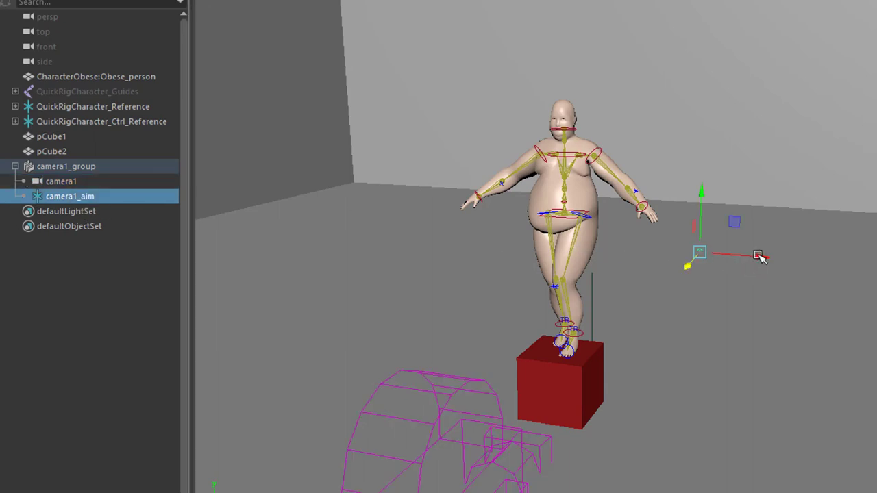
alt+right_drag(693, 388, 752, 260)
drag(752, 260, 685, 263)
drag(633, 196, 628, 128)
alt+drag(681, 304, 594, 287)
alt+drag(793, 377, 864, 405)
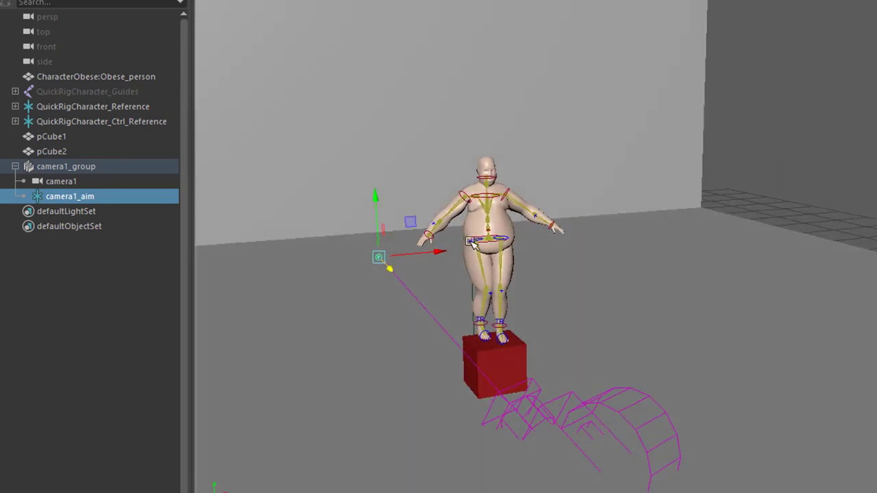
drag(444, 252, 614, 314)
drag(437, 296, 539, 294)
alt+drag(646, 372, 569, 246)
alt+drag(476, 349, 629, 333)
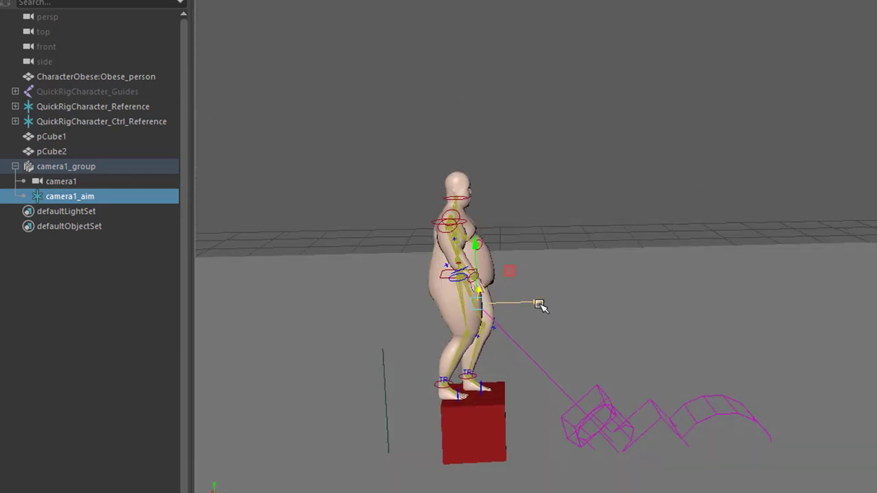
drag(542, 303, 528, 302)
alt+drag(431, 407, 429, 357)
click(456, 236)
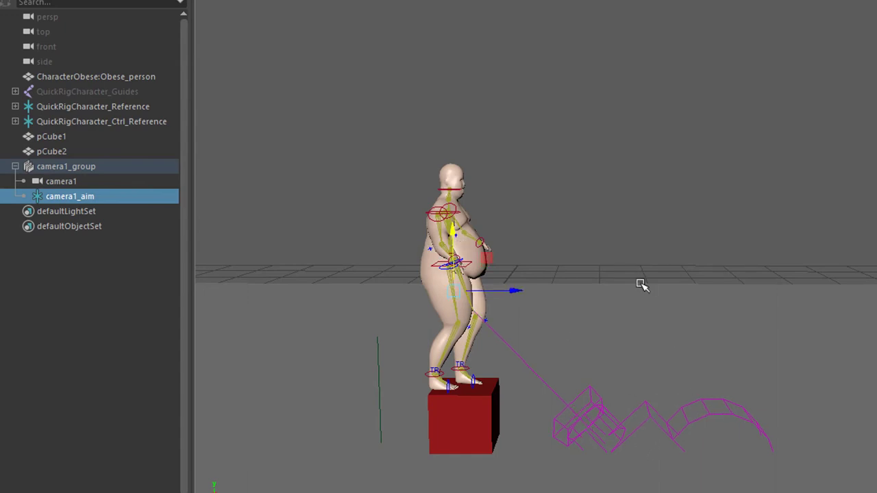
Set the top-left panel to look through camera1 and maximize it to fill the workspace
key(space)
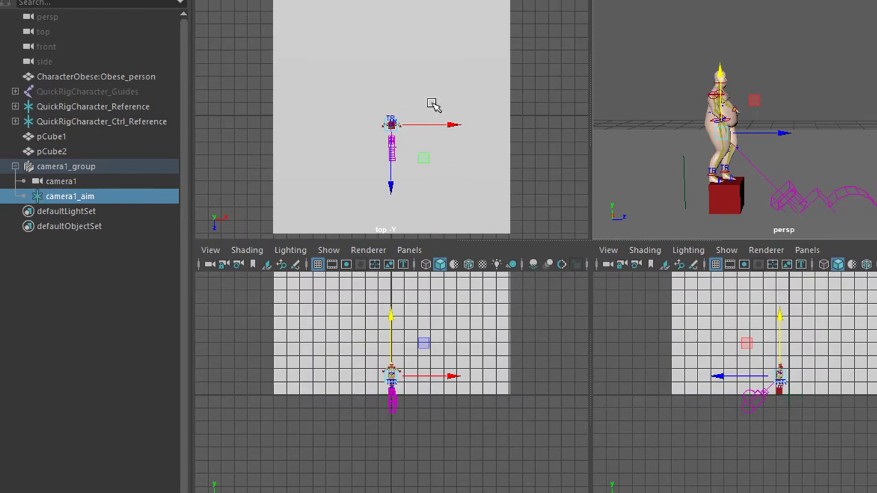
key(space)
click(530, 74)
mouse_move(538, 92)
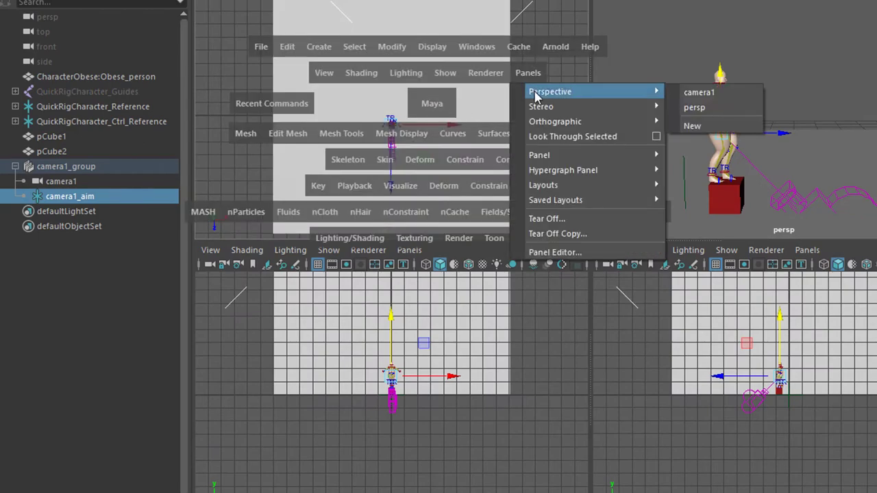
click(699, 93)
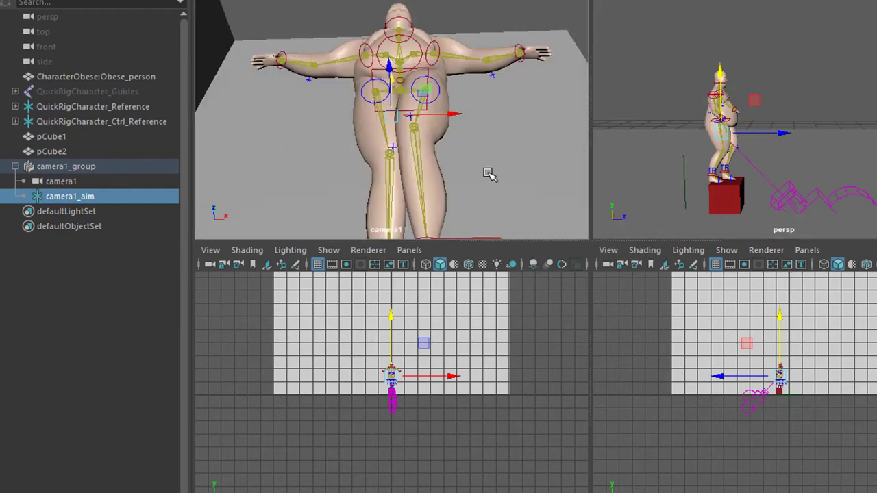
key(space)
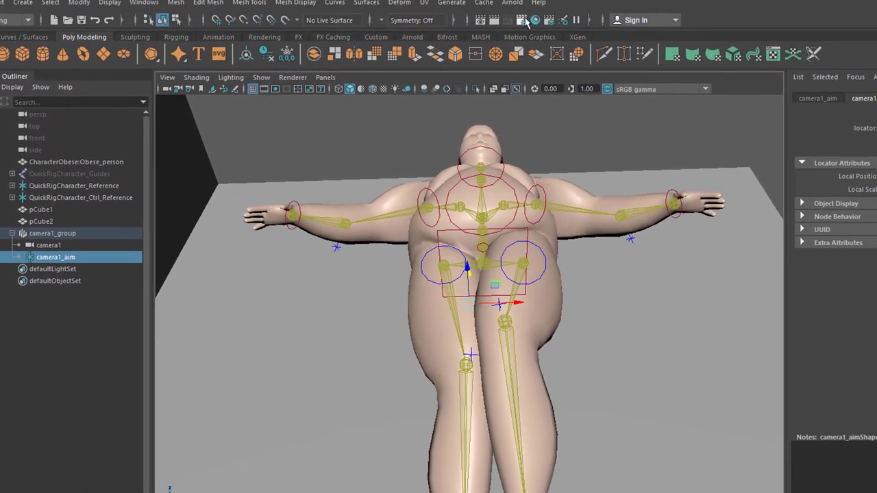
Turn on camera1's Resolution Gate and tumble it to a three-quarter view of the character
click(169, 78)
mouse_move(216, 306)
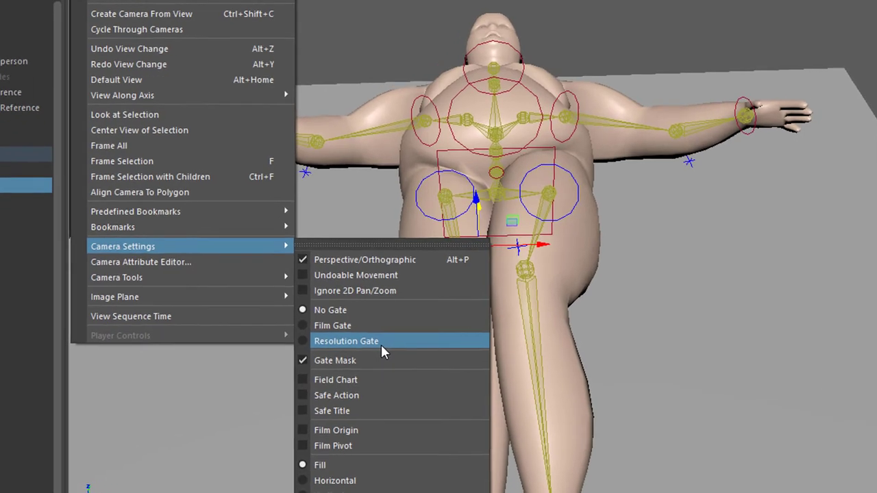
click(381, 342)
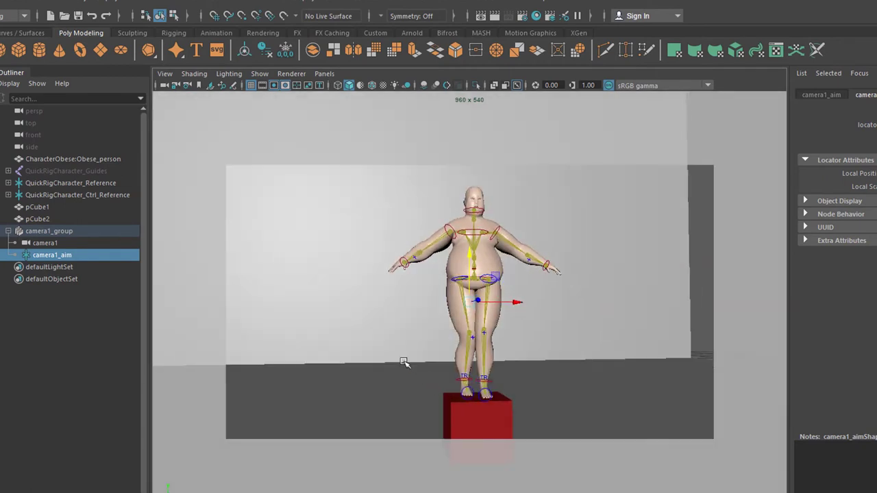
alt+drag(404, 364, 396, 462)
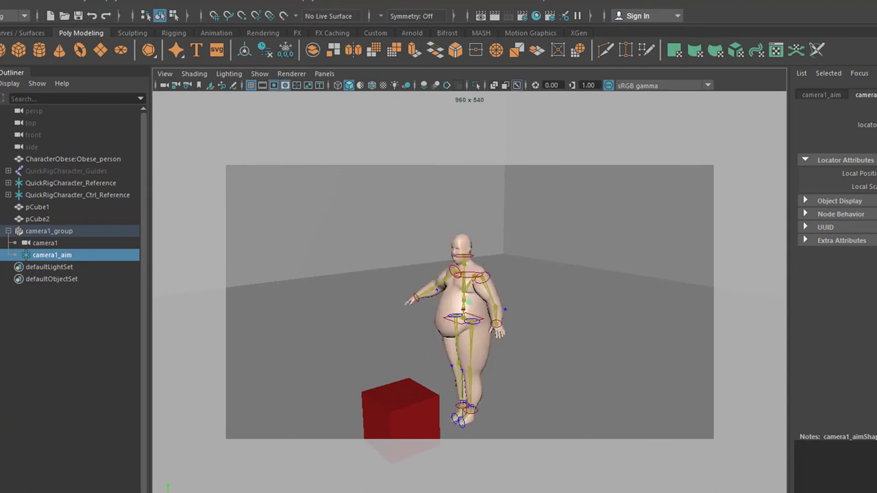
Reframe camera1 on the character standing on the red box, then play back from frame one
key(w)
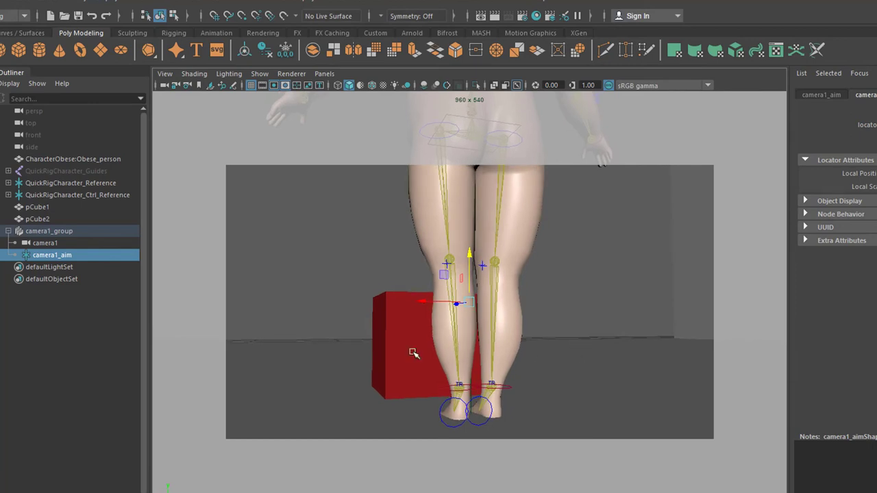
click(46, 243)
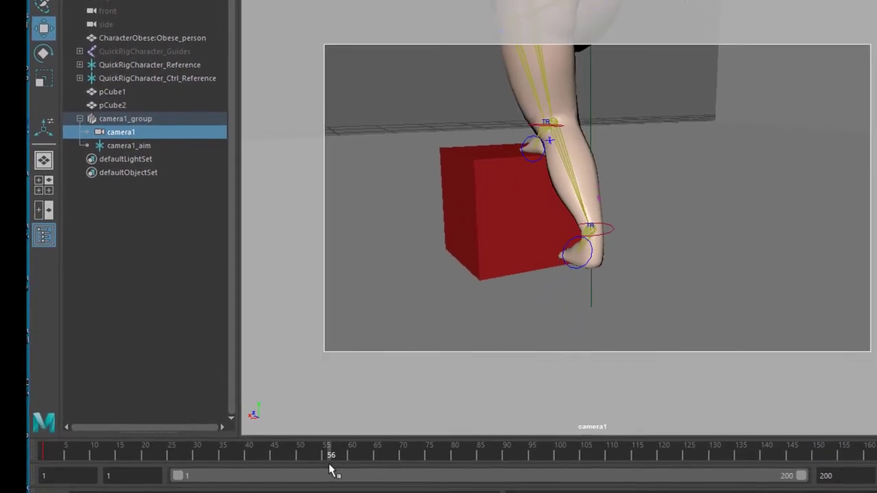
alt+drag(557, 282, 650, 320)
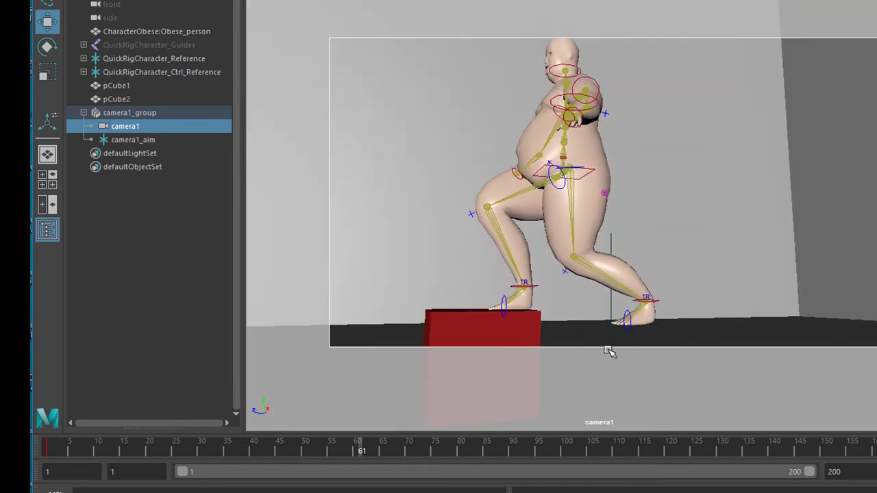
drag(431, 456, 557, 448)
alt+drag(584, 320, 520, 316)
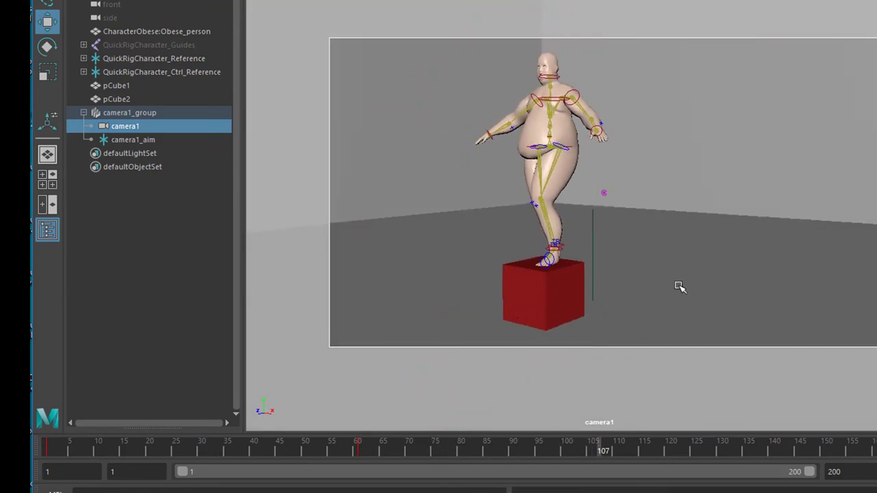
alt+drag(679, 287, 725, 295)
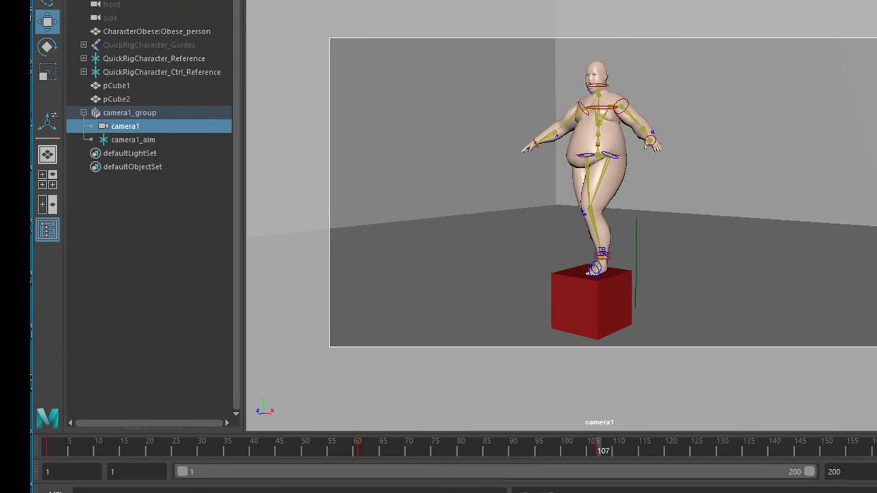
key(alt+shift+v)
key(alt+v)
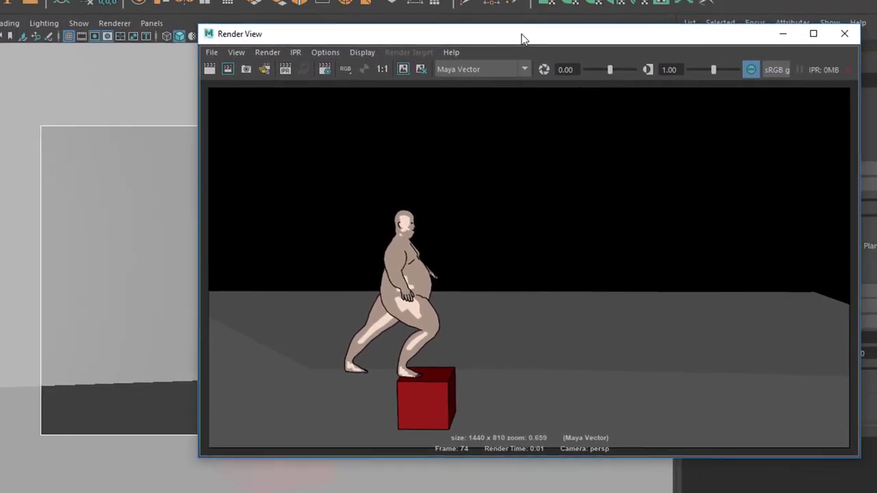
Render the current frame from camera1 in the Render View window
drag(520, 34, 532, 87)
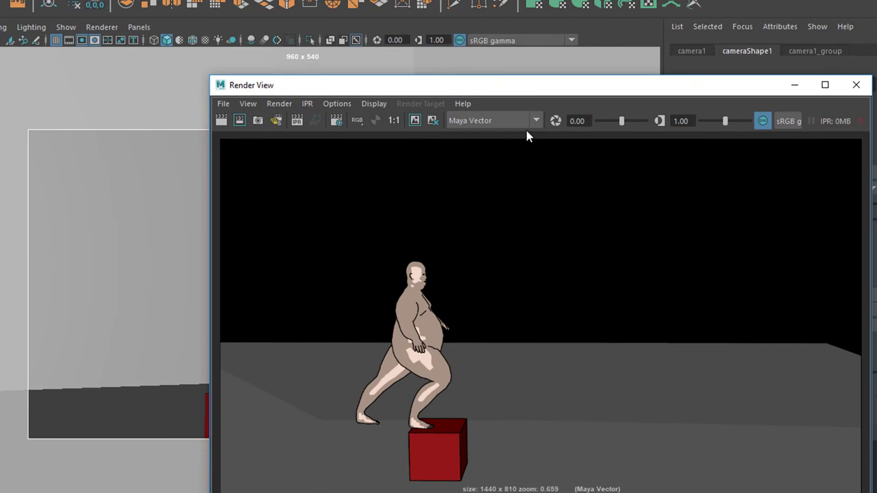
click(288, 104)
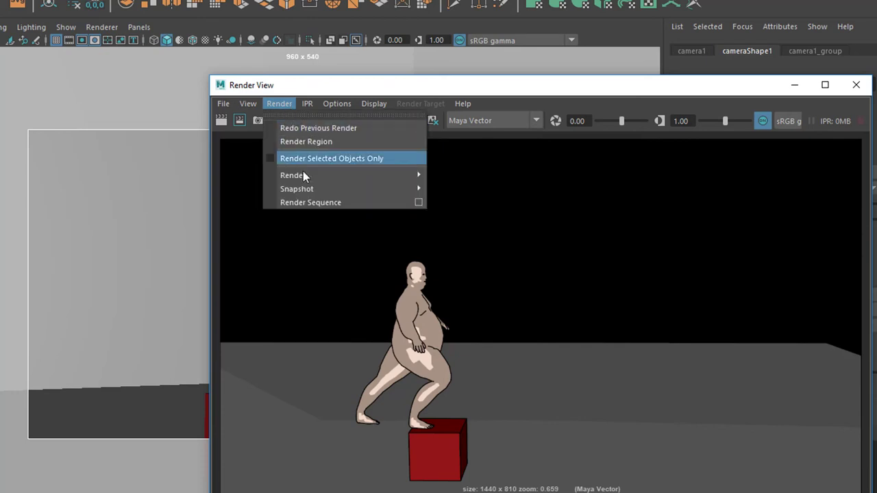
mouse_move(307, 175)
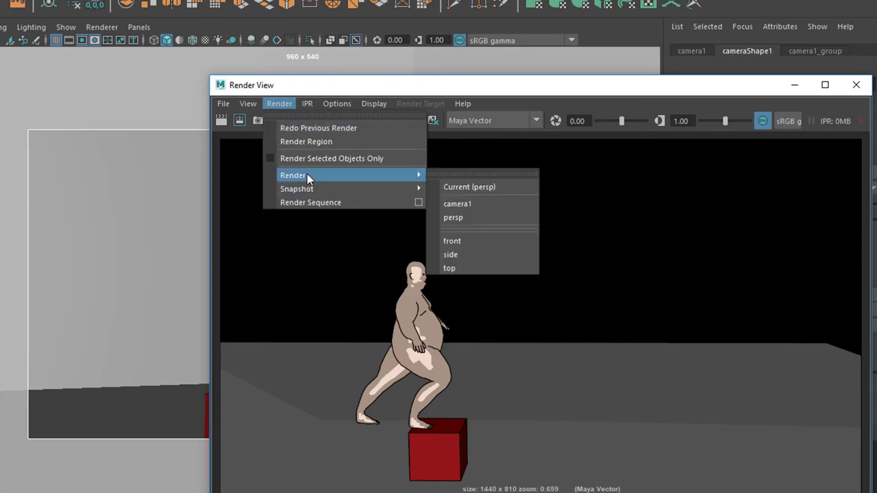
click(466, 204)
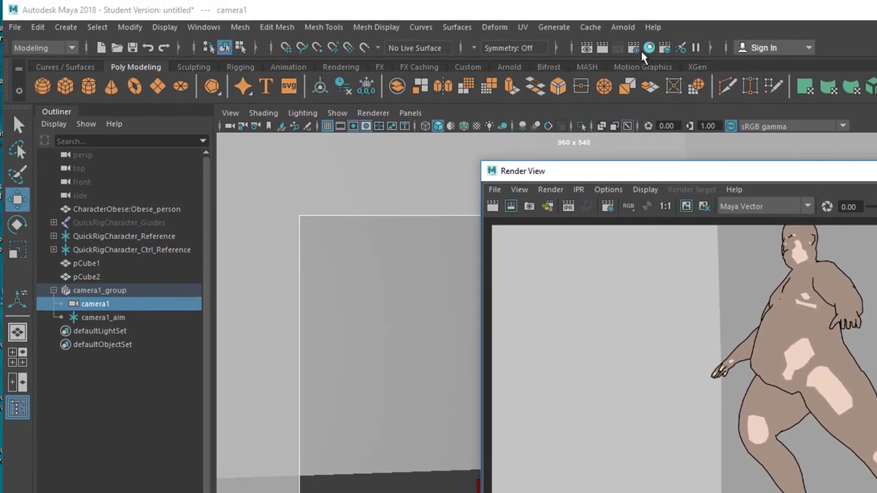
Test Maya Vector edge weights 1 and 3, then apply the 4.0 pt preset and re-render
click(634, 49)
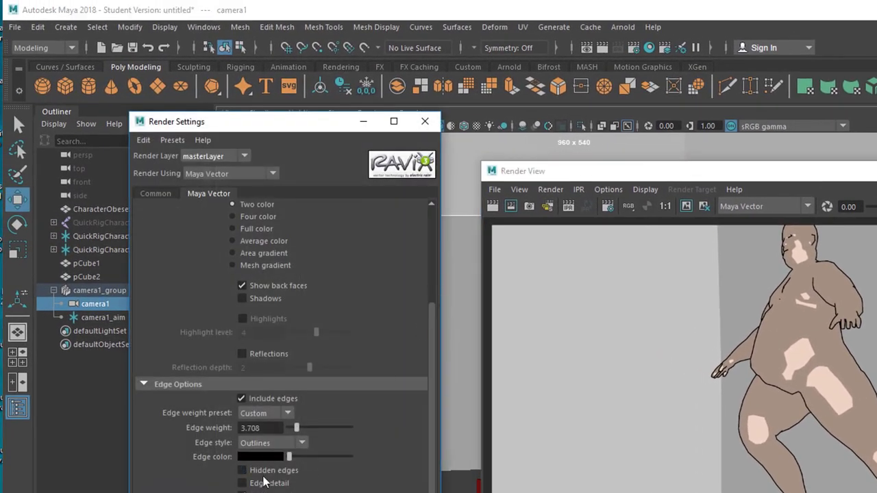
click(269, 429)
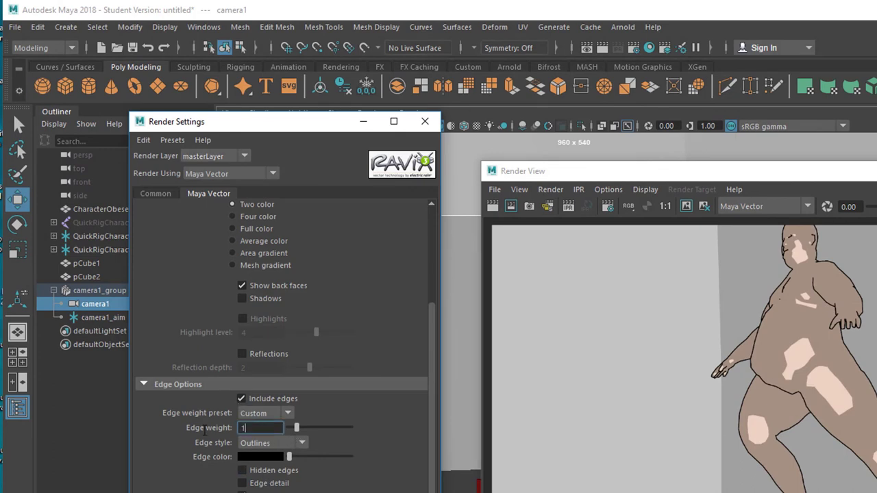
key(Return)
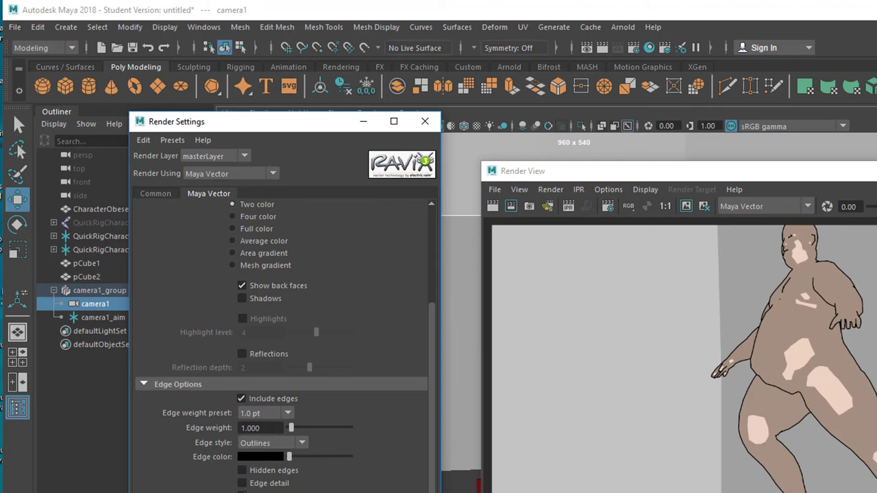
click(493, 205)
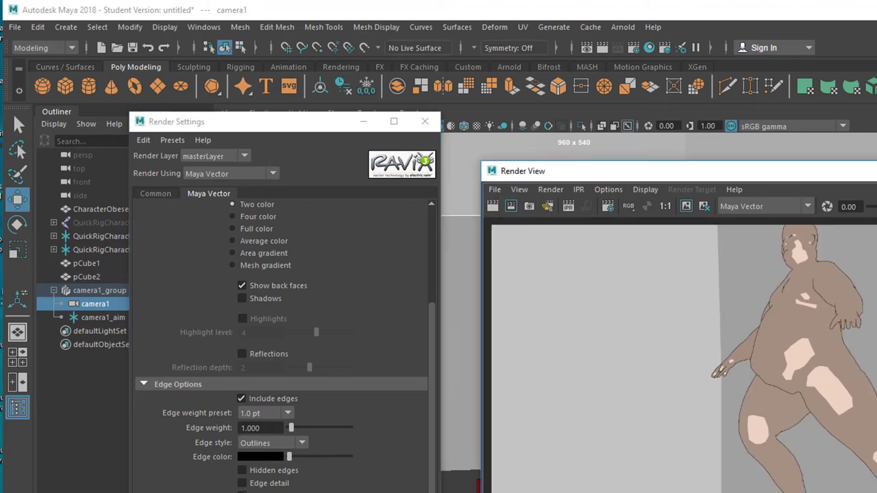
click(276, 428)
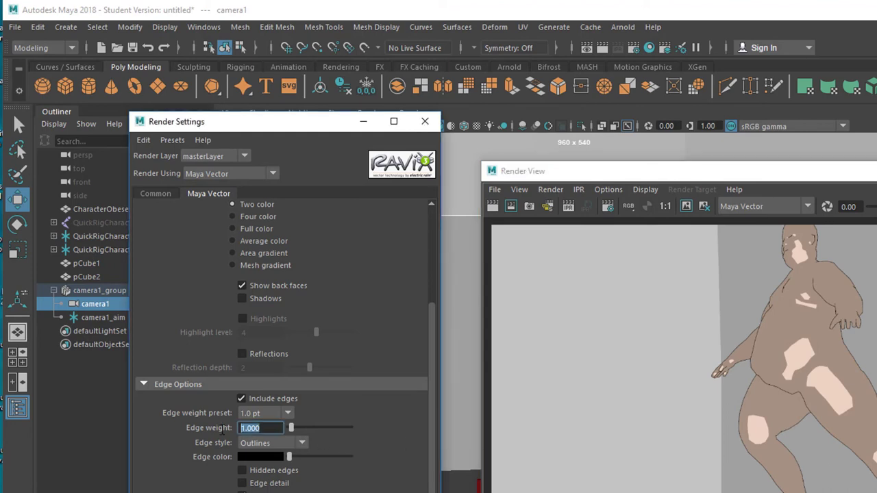
text(3)
key(Return)
click(289, 412)
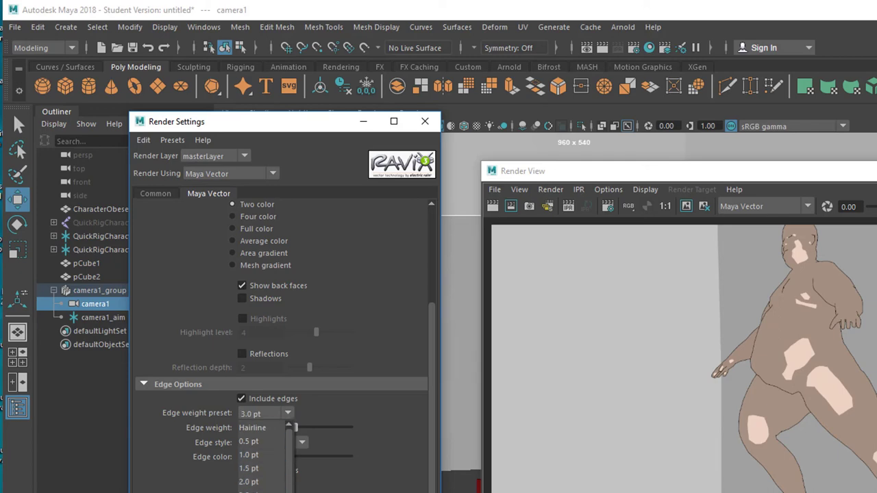
key(Return)
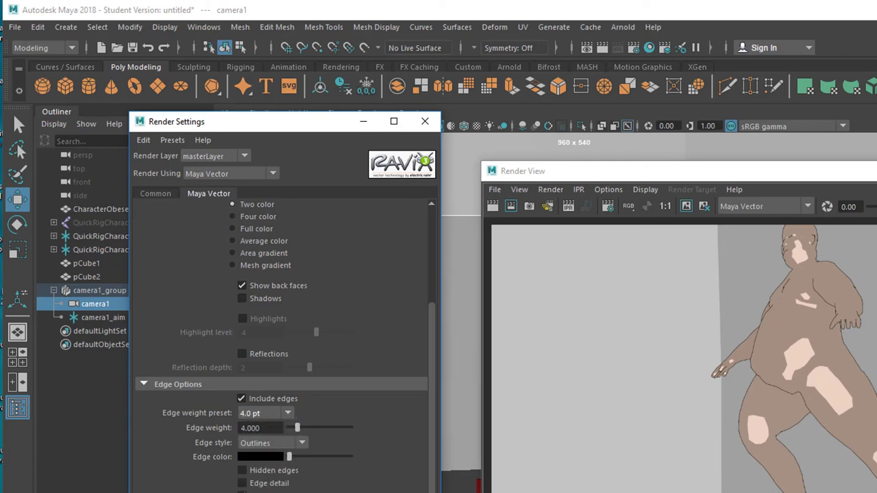
click(495, 208)
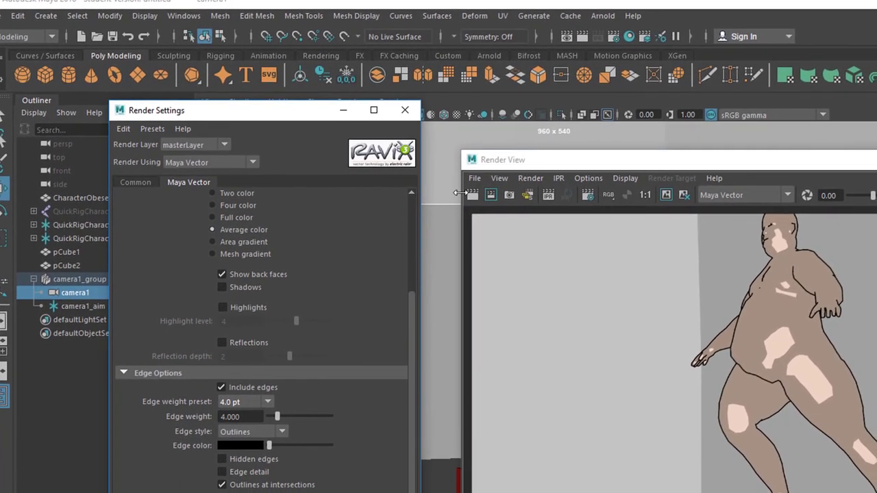
Compare Area gradient and Two color fill renders, keeping Two color fill
click(473, 196)
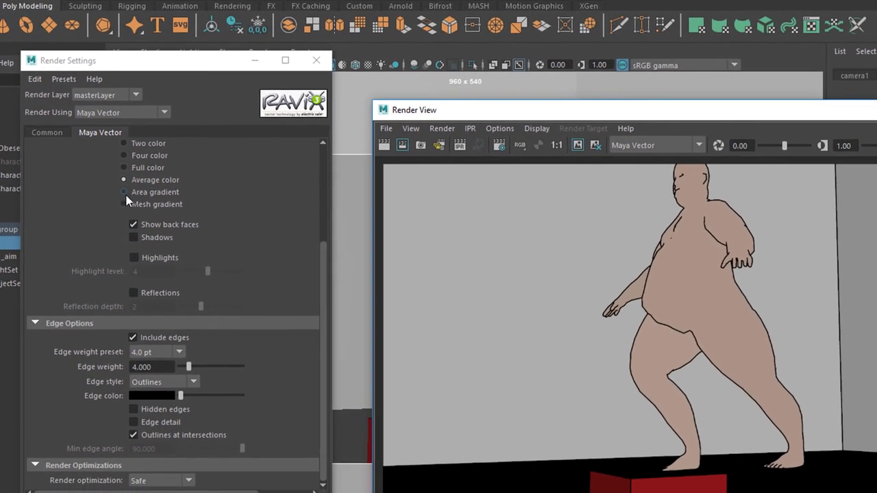
click(131, 196)
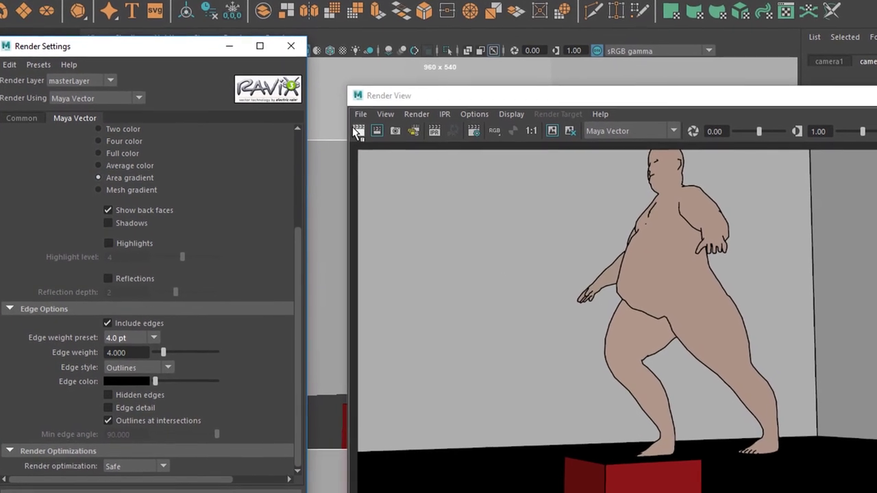
click(344, 124)
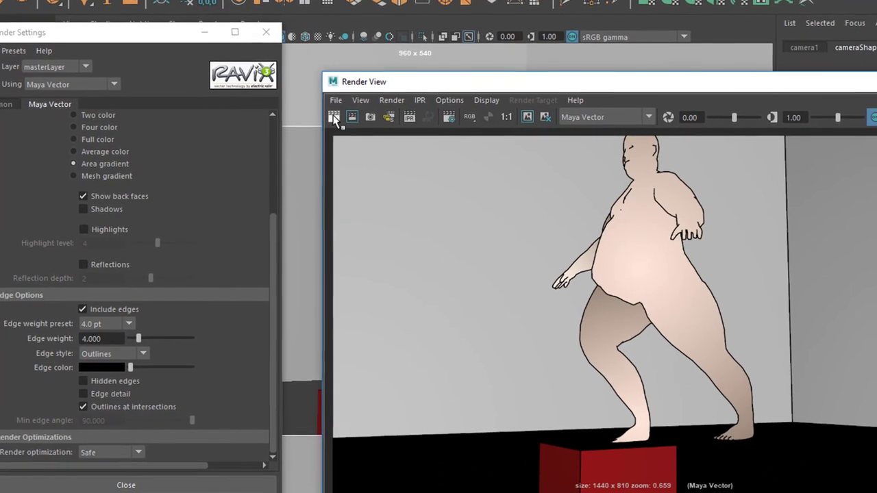
click(73, 115)
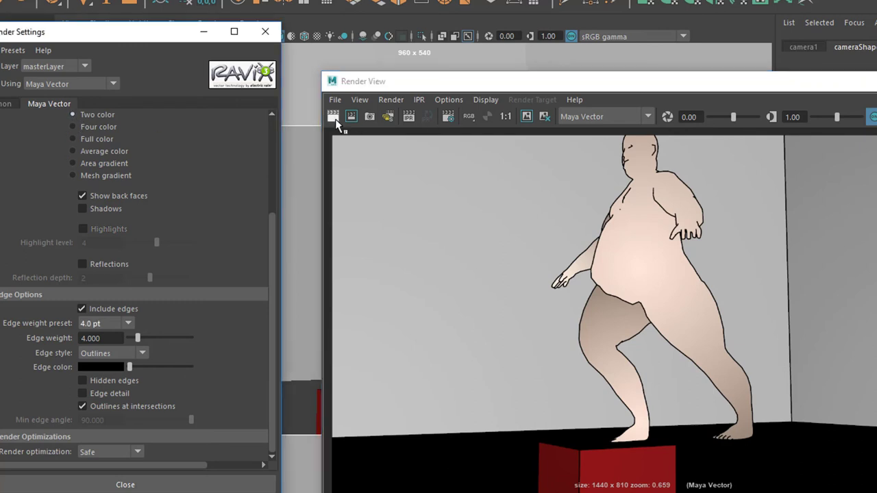
click(334, 118)
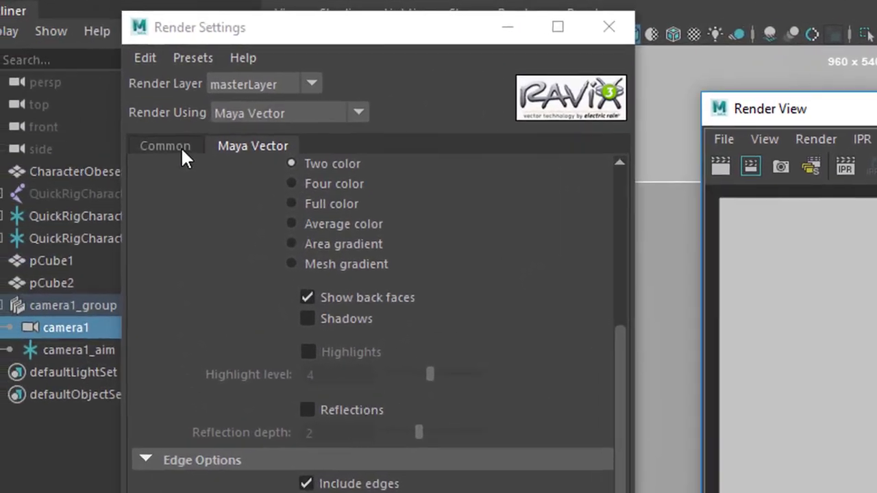
On the Common tab, set name.#.ext frame naming, End frame 110, and camera1 as renderable camera
click(74, 123)
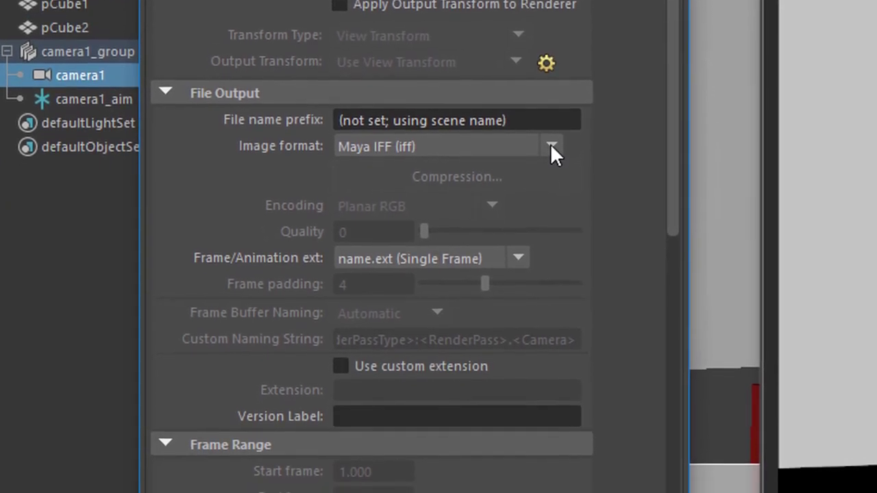
click(519, 259)
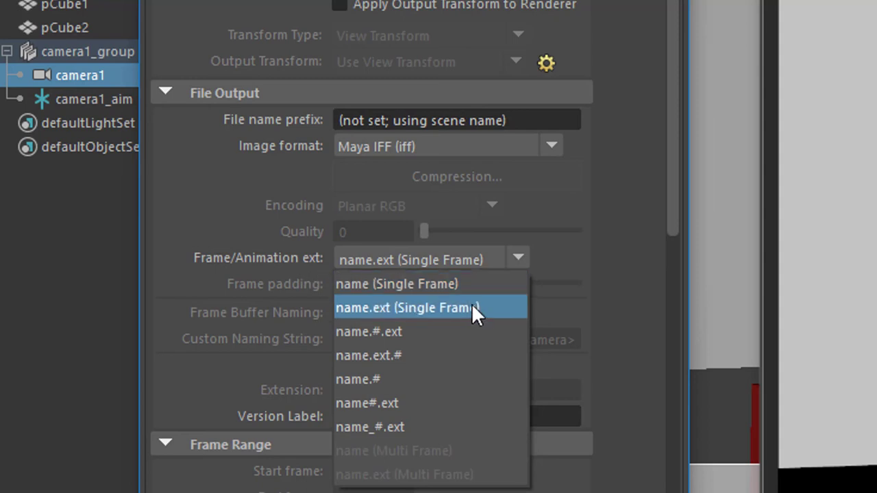
click(438, 331)
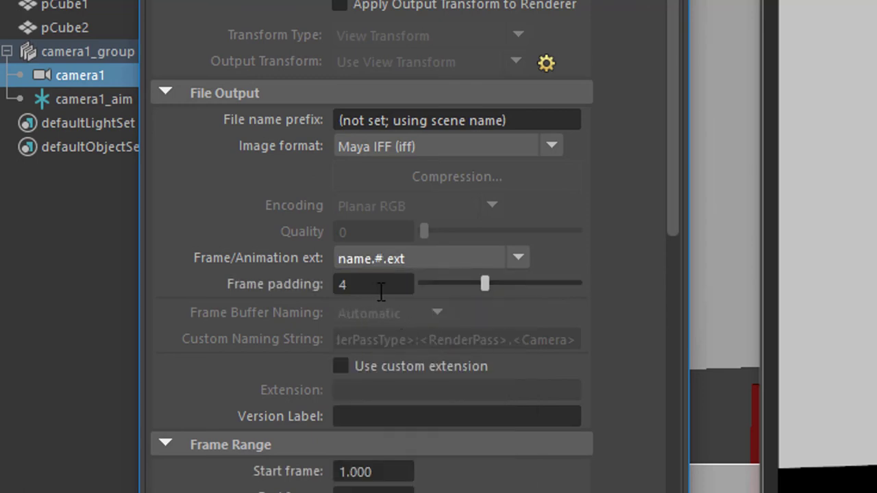
drag(679, 231, 683, 295)
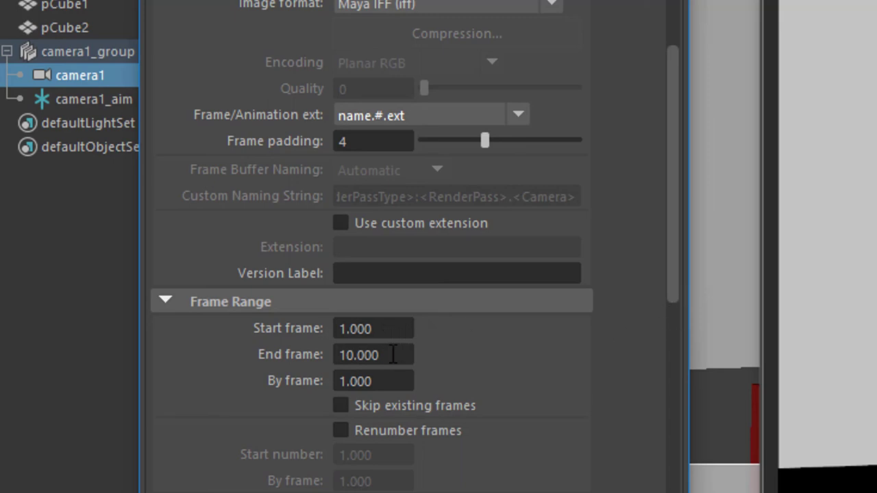
double_click(393, 354)
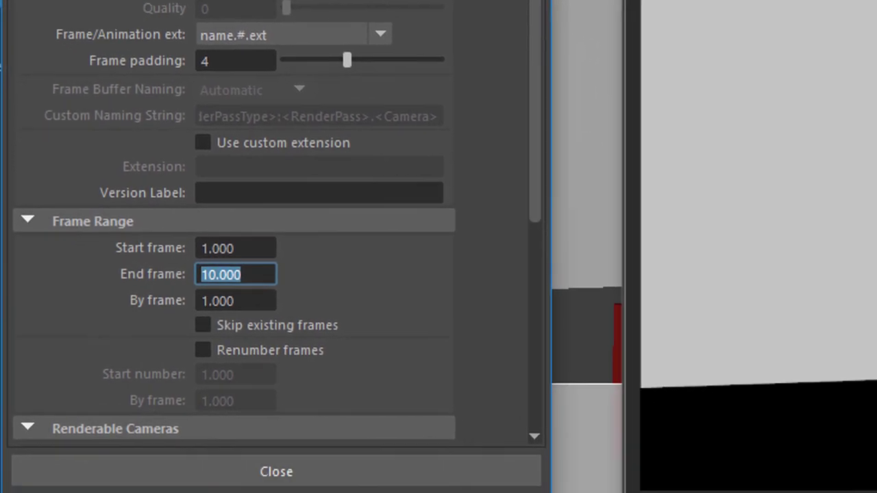
text(110)
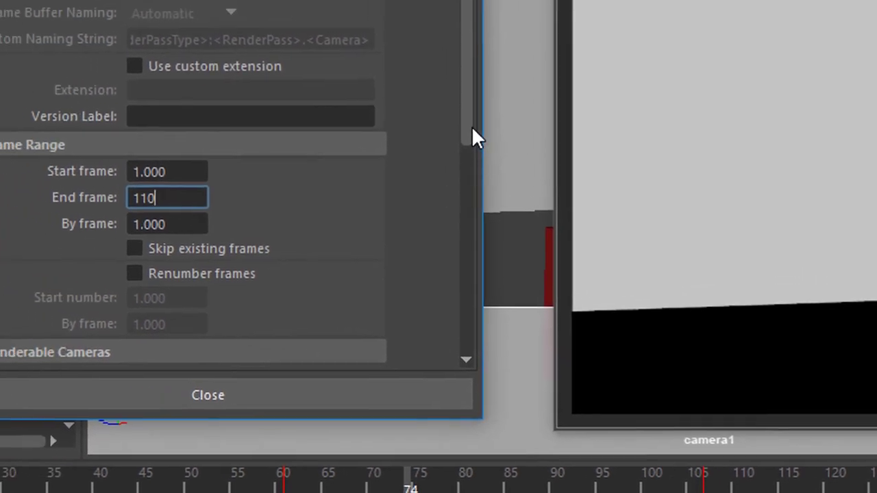
drag(476, 138, 468, 343)
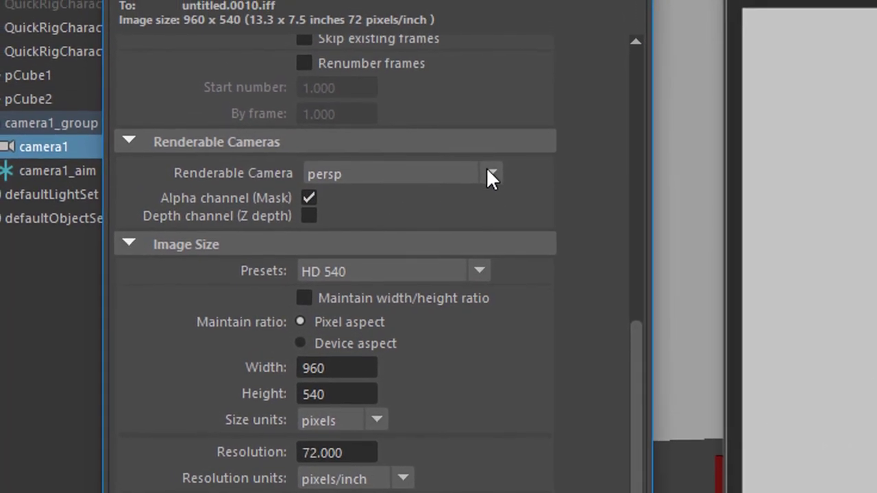
click(472, 72)
click(456, 236)
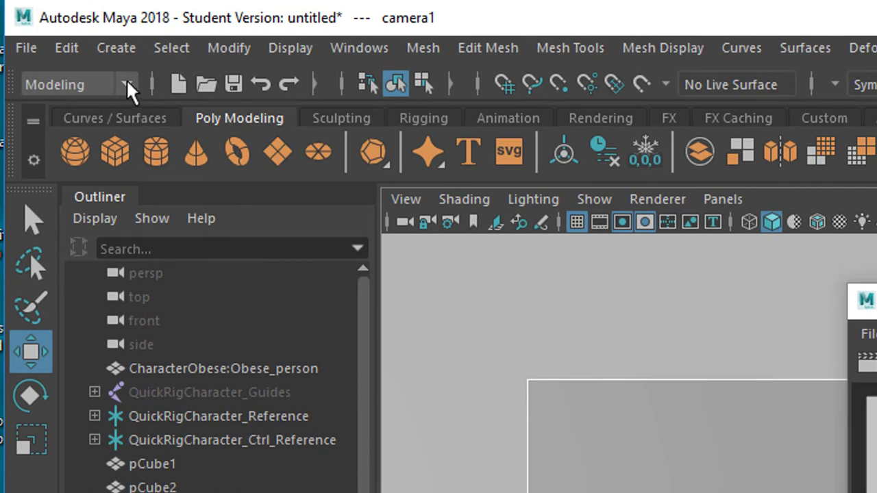
Switch to the Rendering menu set and batch-render the sequence, continuing past the Student Version warning
click(127, 81)
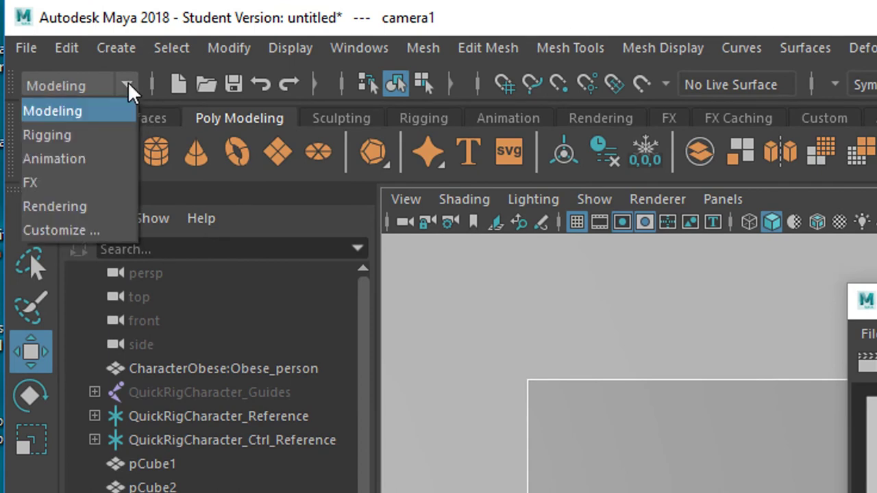
click(79, 204)
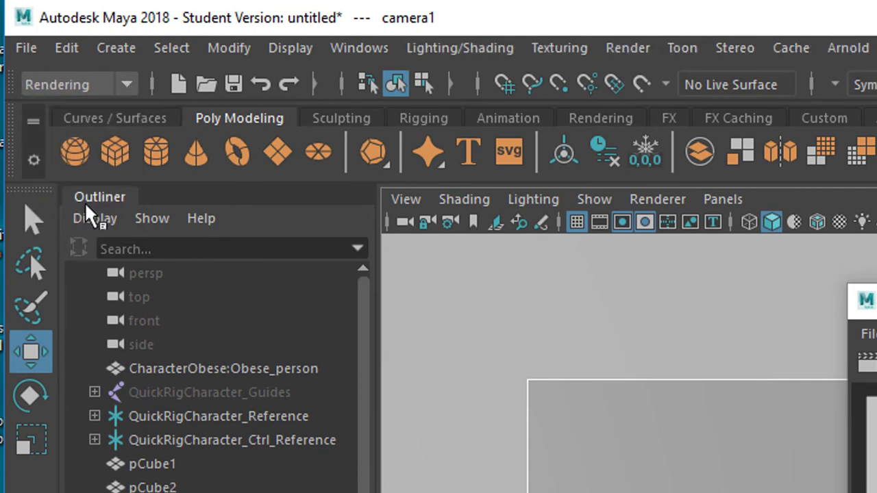
click(625, 48)
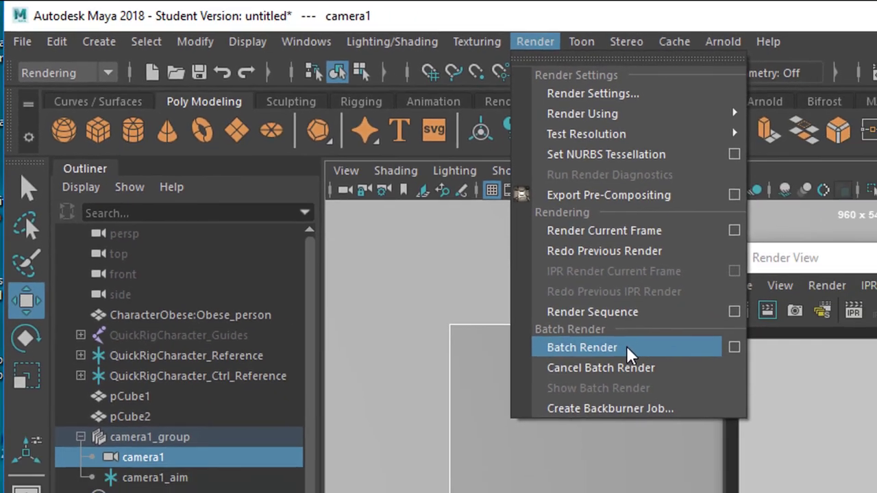
click(735, 406)
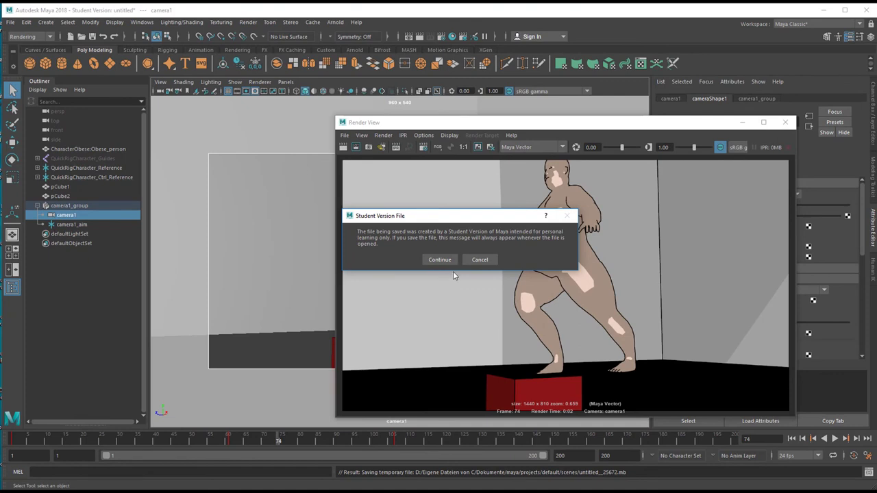
click(443, 261)
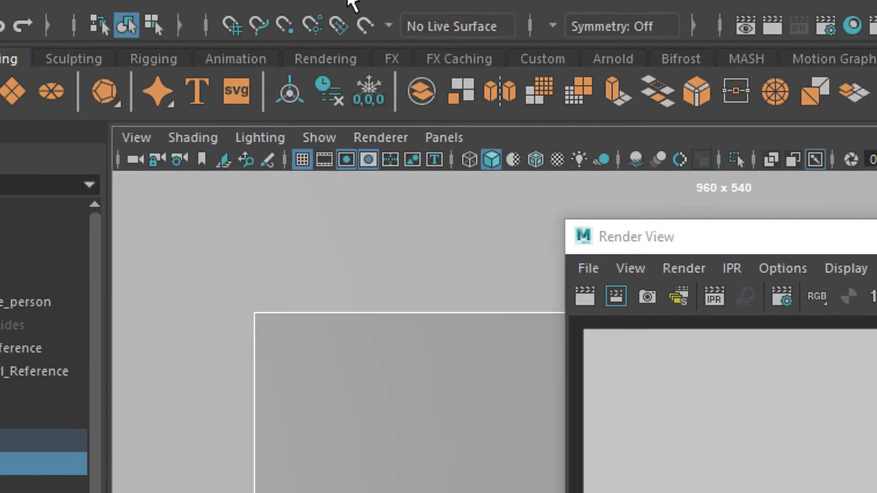
click(360, 14)
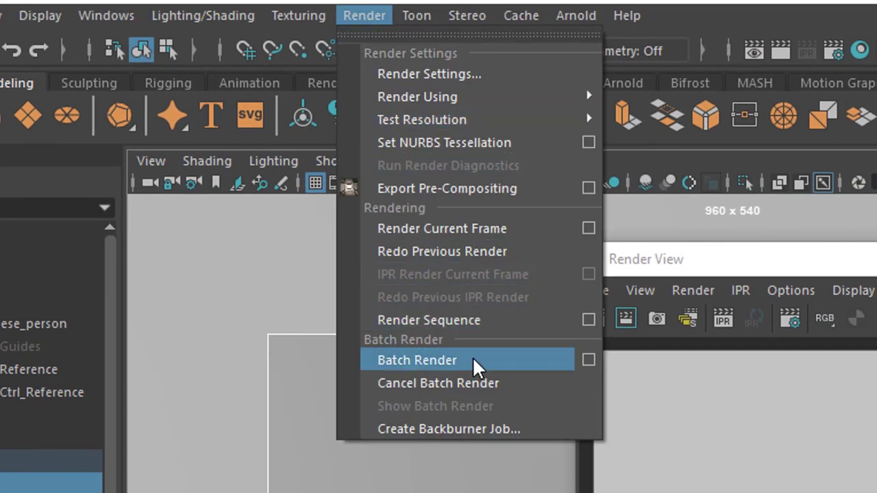